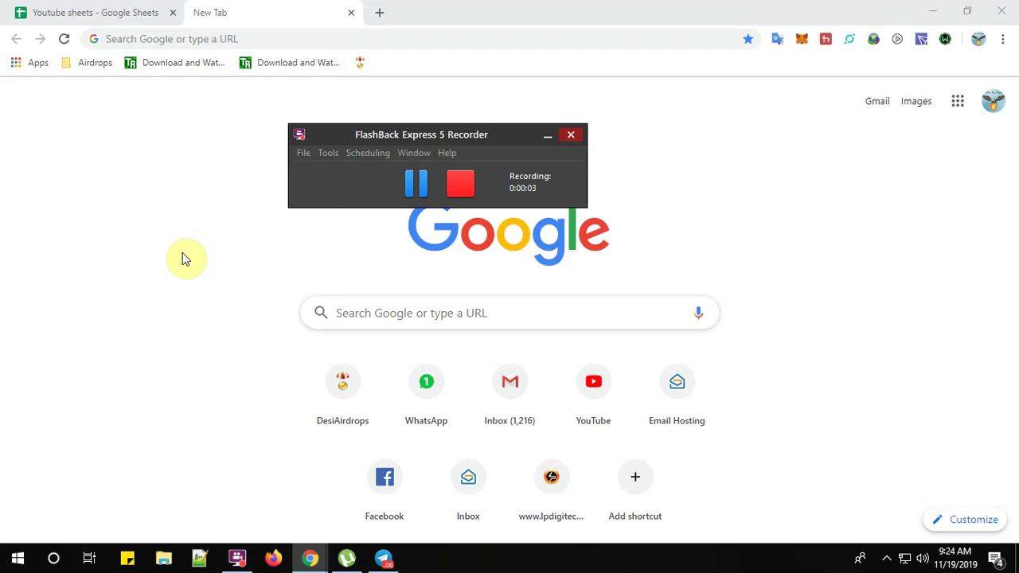
pyautogui.click(198, 39)
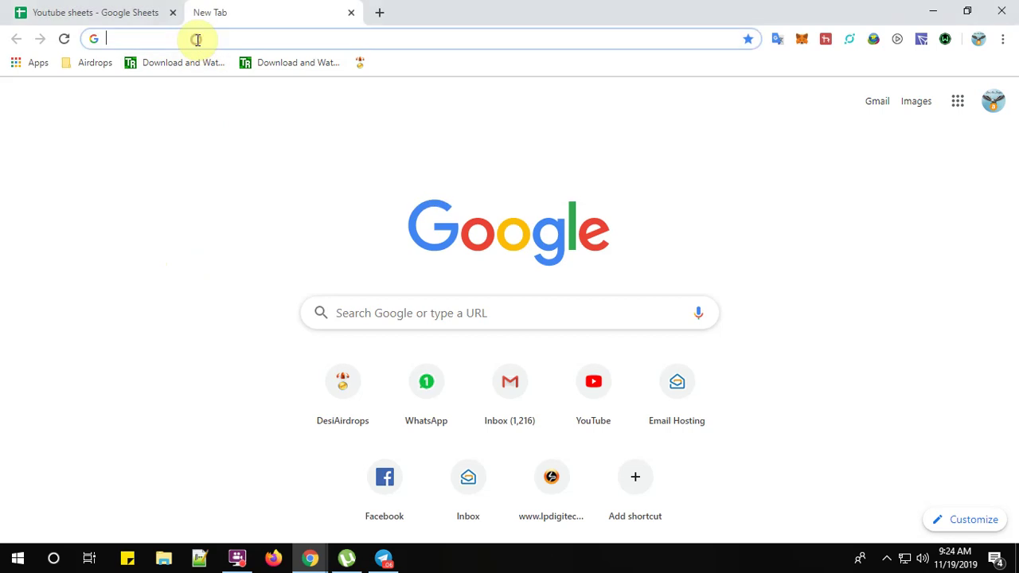
pyautogui.write('ww')
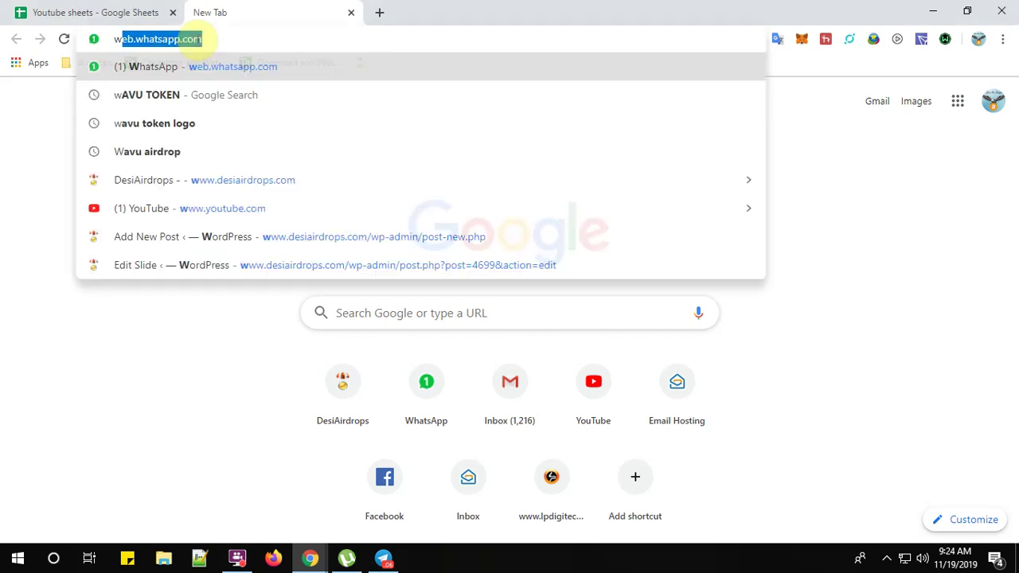
pyautogui.press('Return')
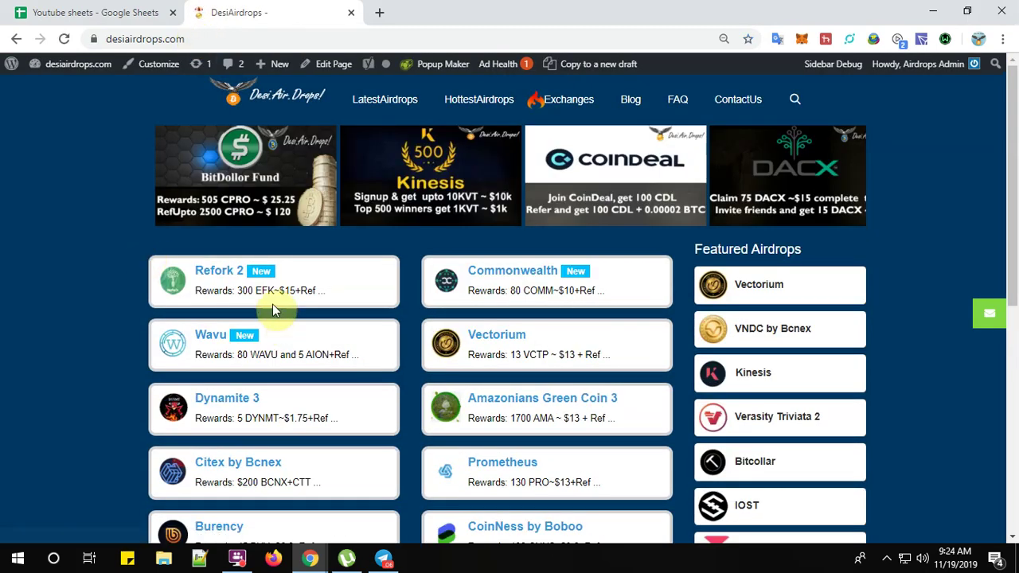
# - Open the Refork 2 article and scroll down to its nine-step task list
pyautogui.click(230, 274)
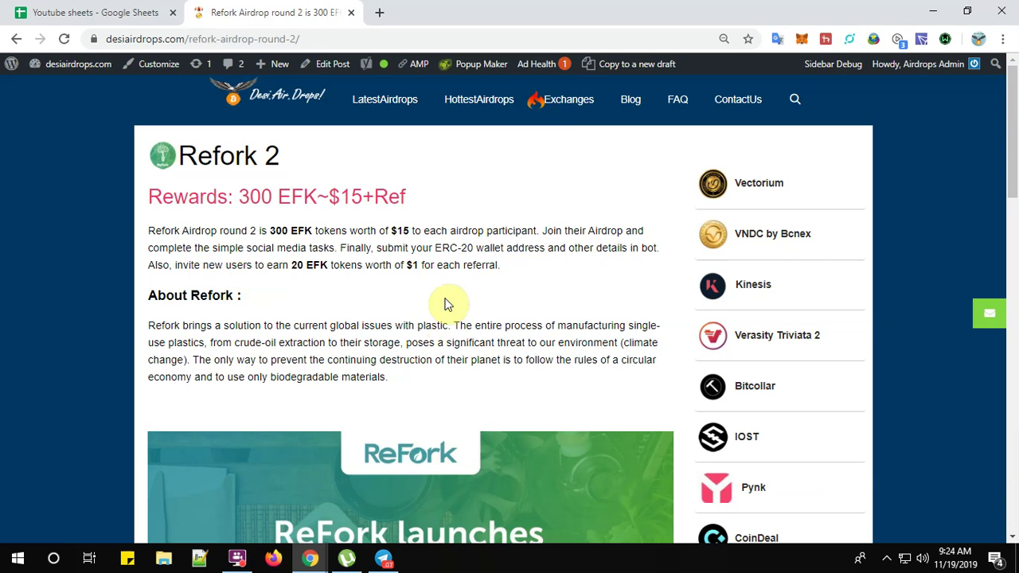
pyautogui.scroll(-1, 445, 304)
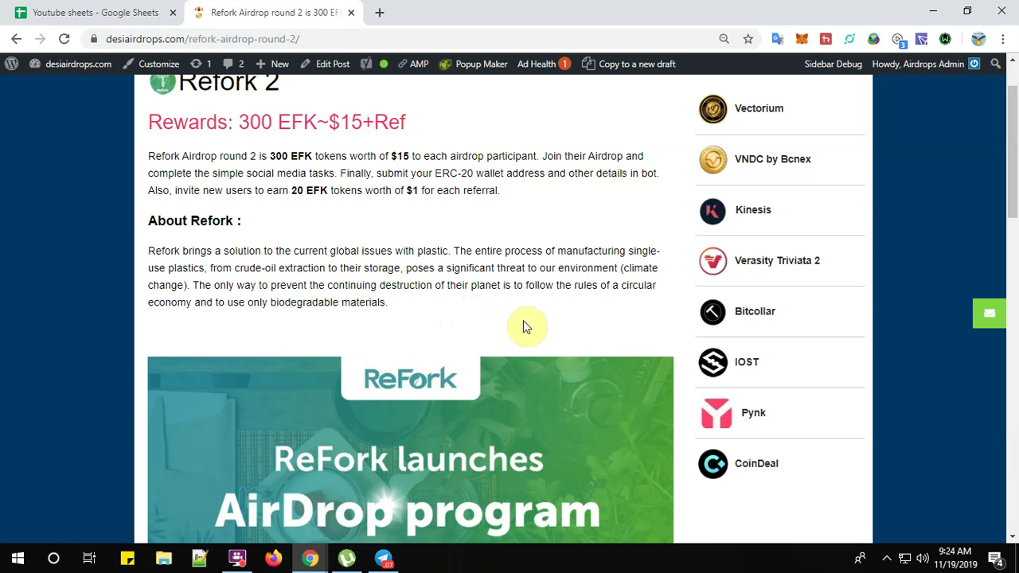
pyautogui.scroll(-1, 523, 321)
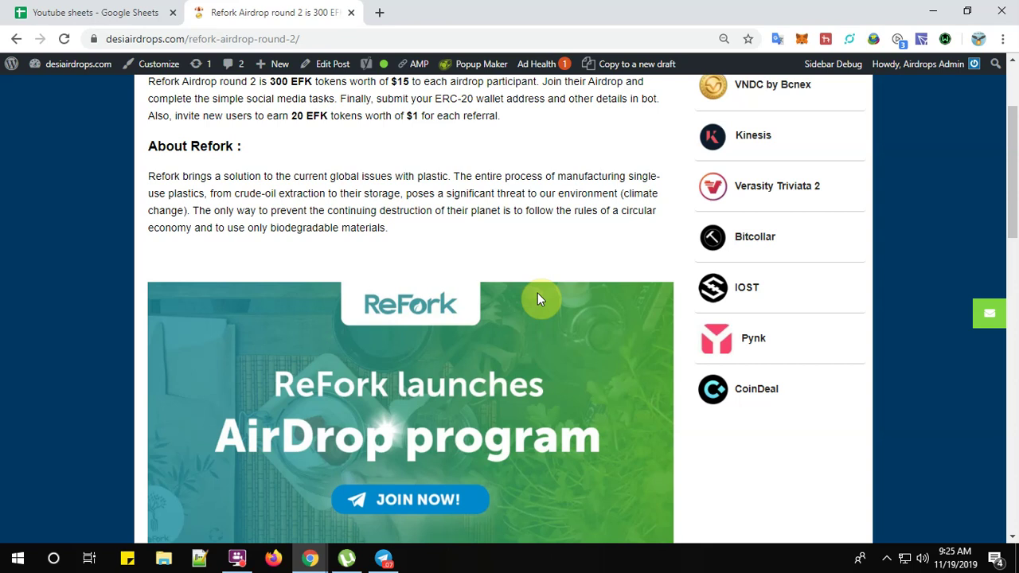
pyautogui.scroll(-2, 504, 259)
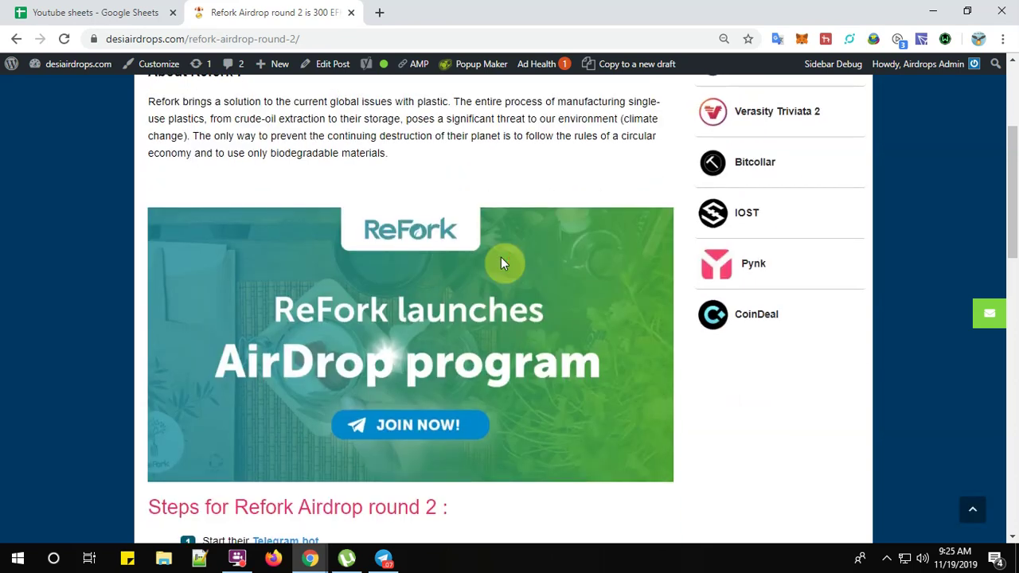
pyautogui.scroll(-2, 523, 384)
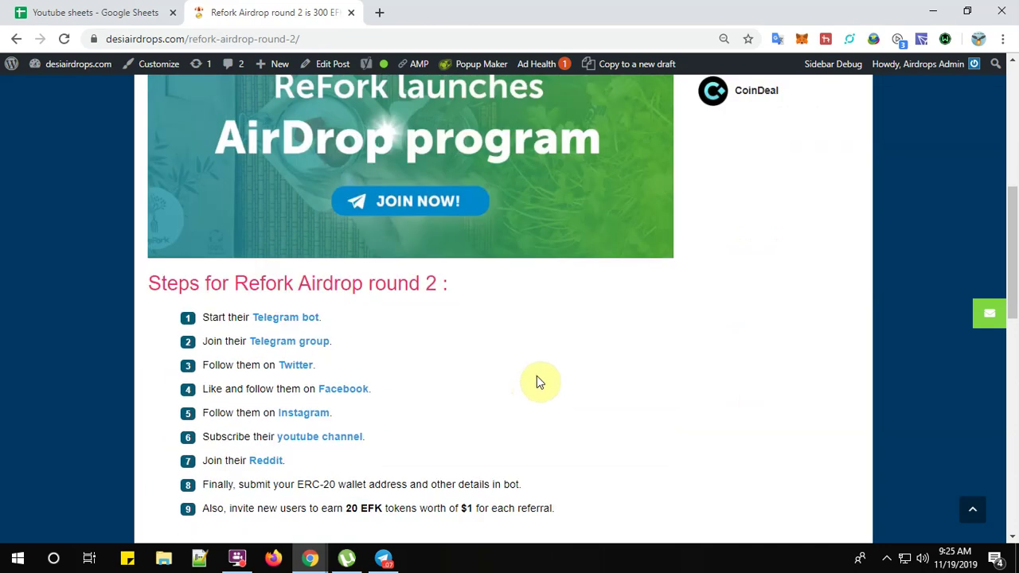
# - Start the REFORK AirDrop Bot #2 chat in Telegram Web and answer the captcha with 72
pyautogui.click(276, 321)
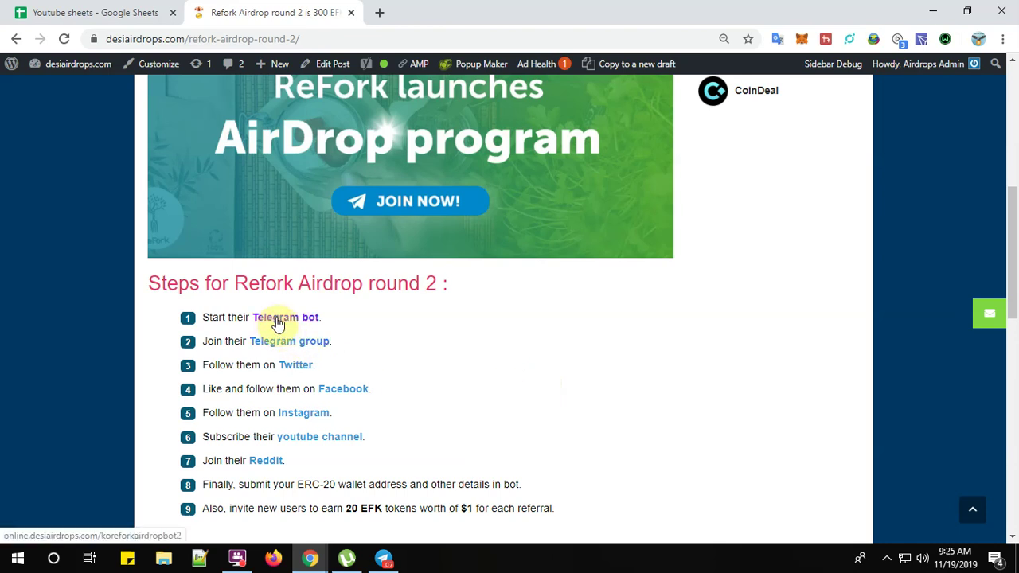
pyautogui.click(276, 321)
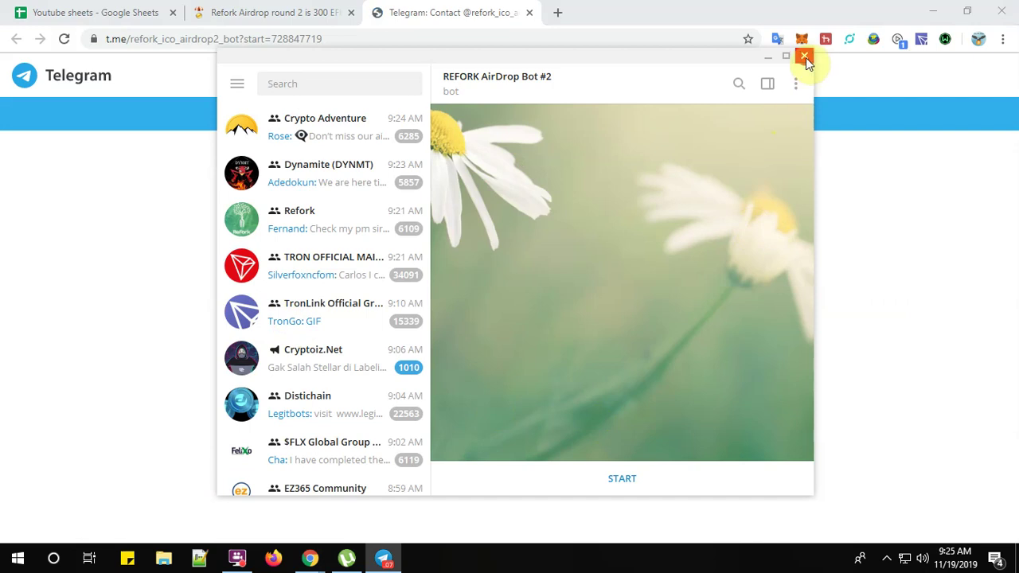
pyautogui.click(805, 58)
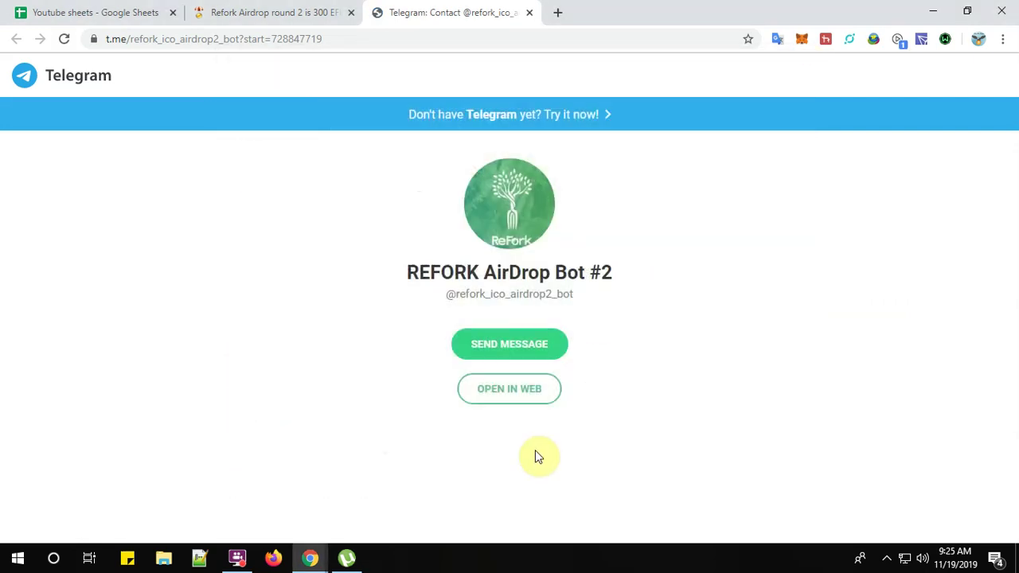
pyautogui.click(511, 397)
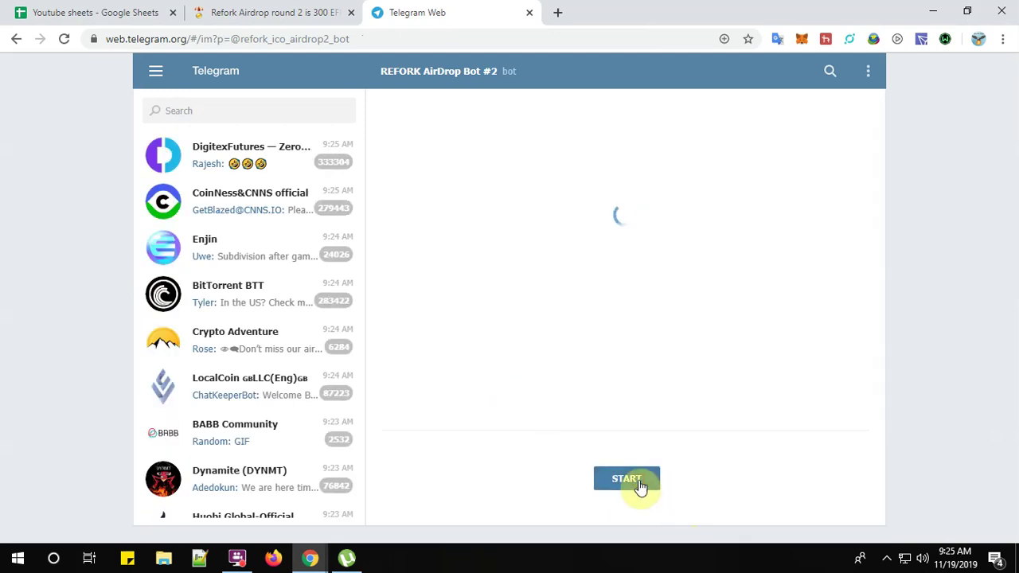
pyautogui.click(638, 486)
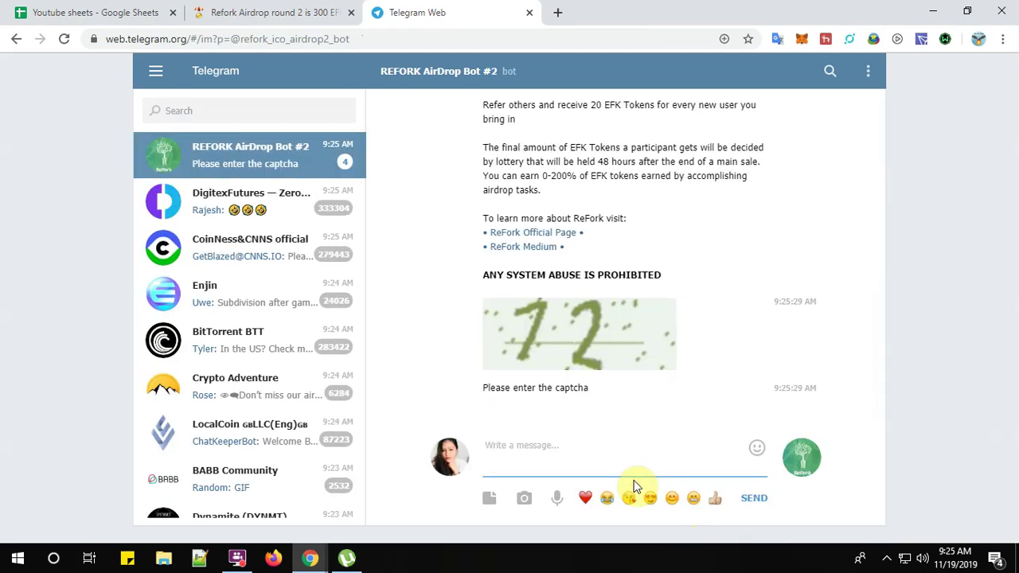
pyautogui.click(574, 458)
pyautogui.write('72')
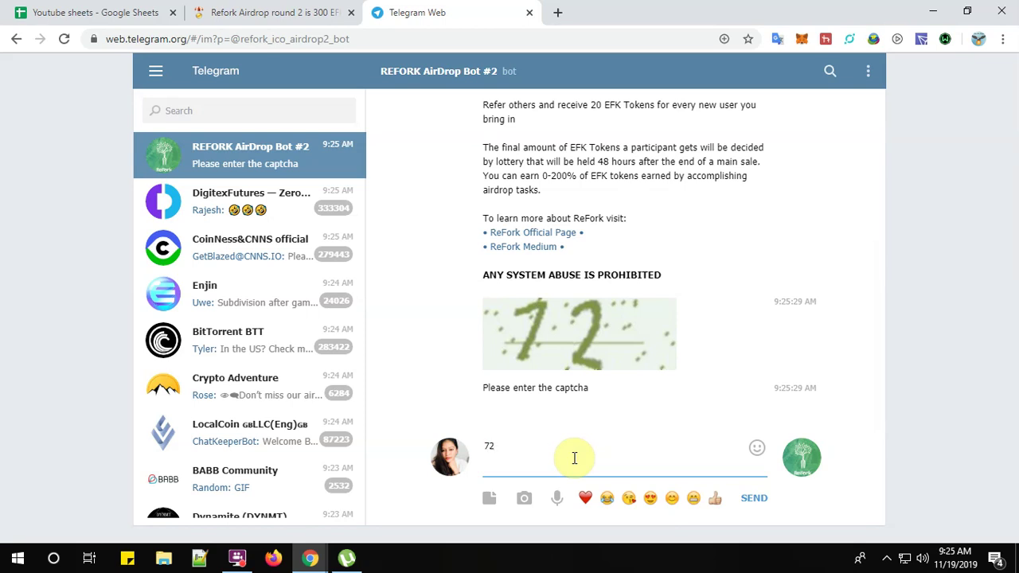
pyautogui.press('Return')
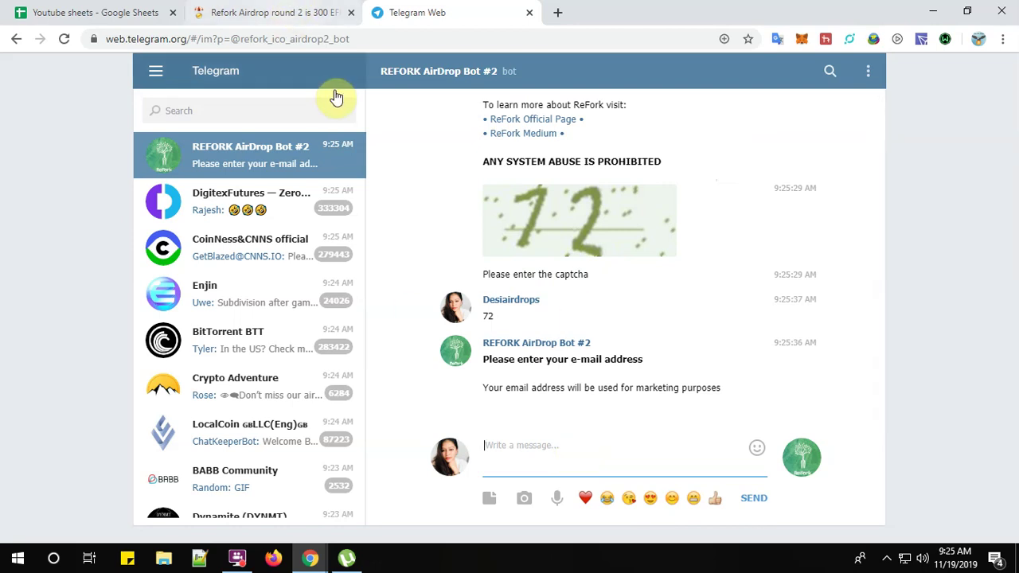
# - Open the article's Refork group link in Telegram Web and join the group
pyautogui.click(245, 14)
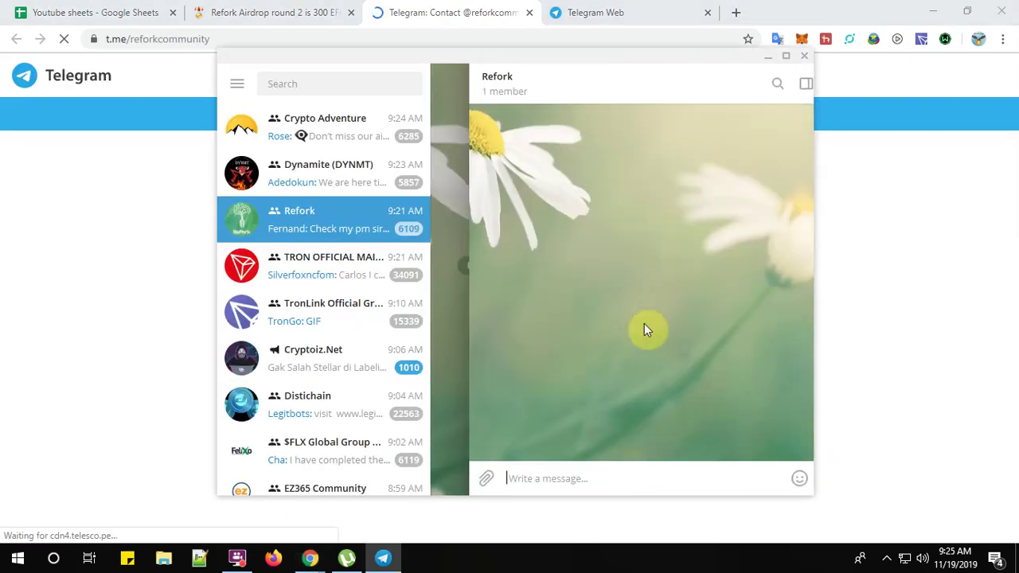
pyautogui.click(801, 57)
pyautogui.click(531, 438)
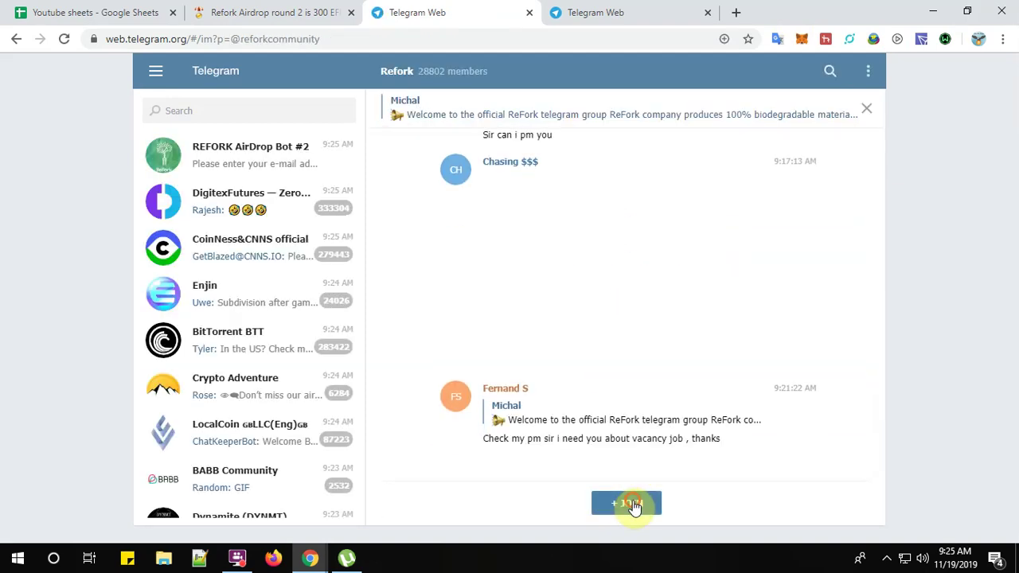
pyautogui.click(632, 506)
pyautogui.click(628, 502)
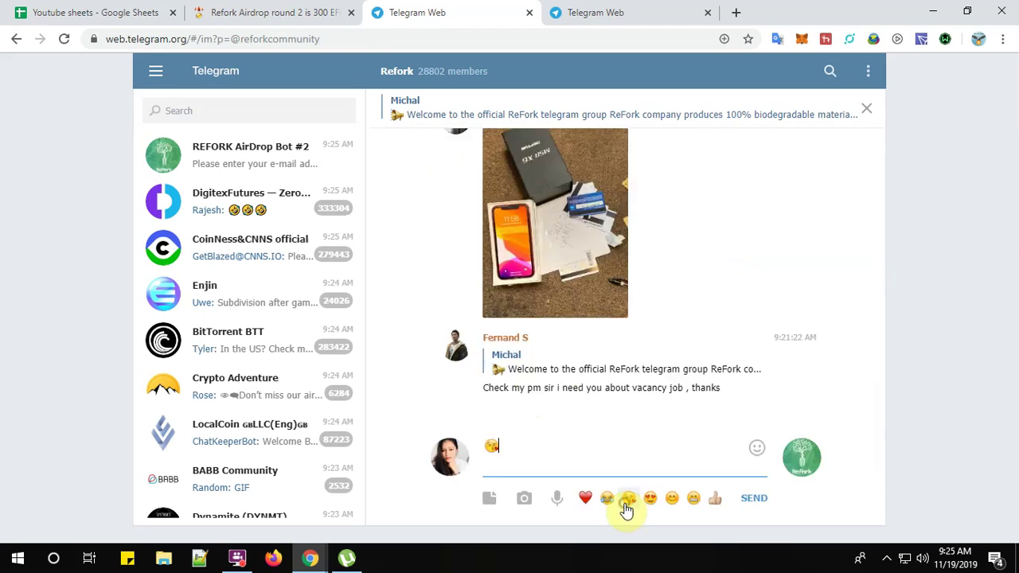
# - Follow the ReFork_official account through the article's Twitter link
pyautogui.click(532, 13)
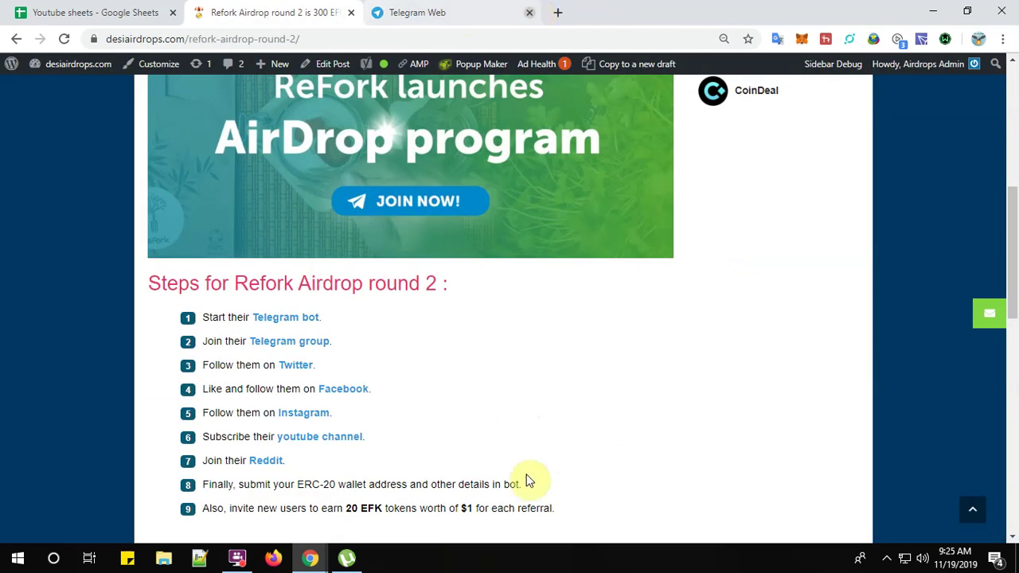
pyautogui.click(306, 372)
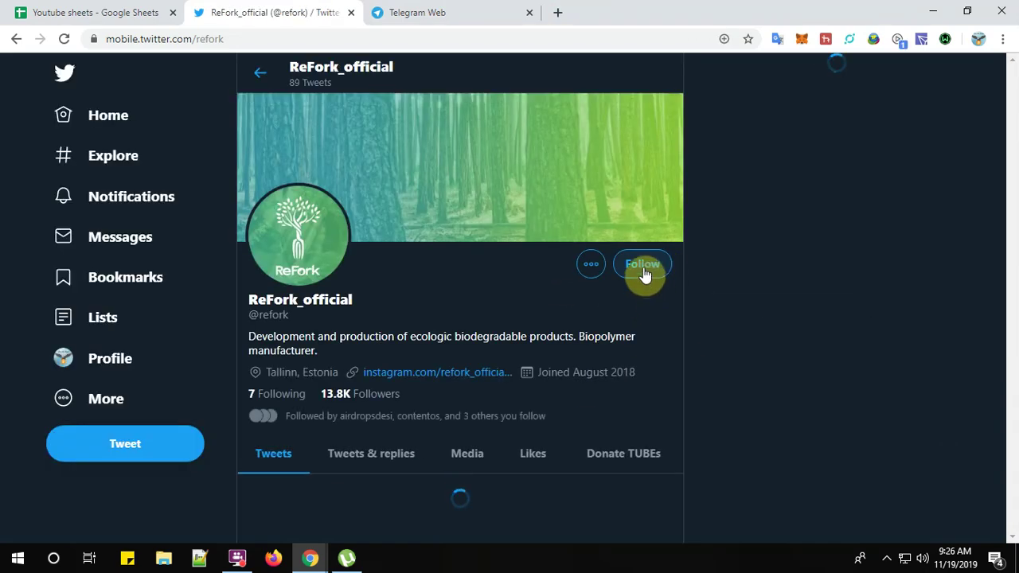
pyautogui.click(644, 274)
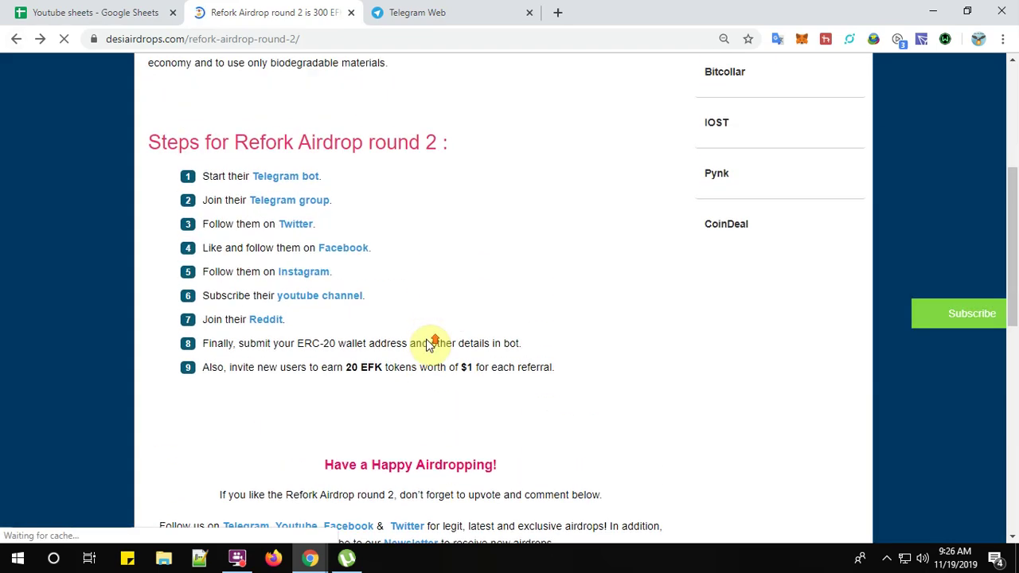
# - Open Refork's Facebook page from the article and switch between it and the article tab
pyautogui.scroll(-2, 436, 382)
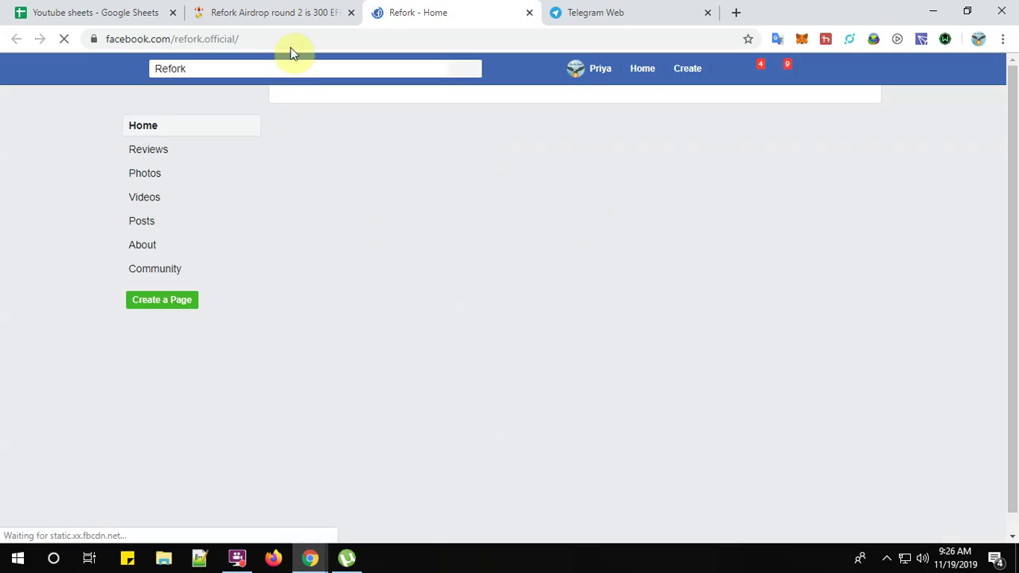
pyautogui.click(303, 12)
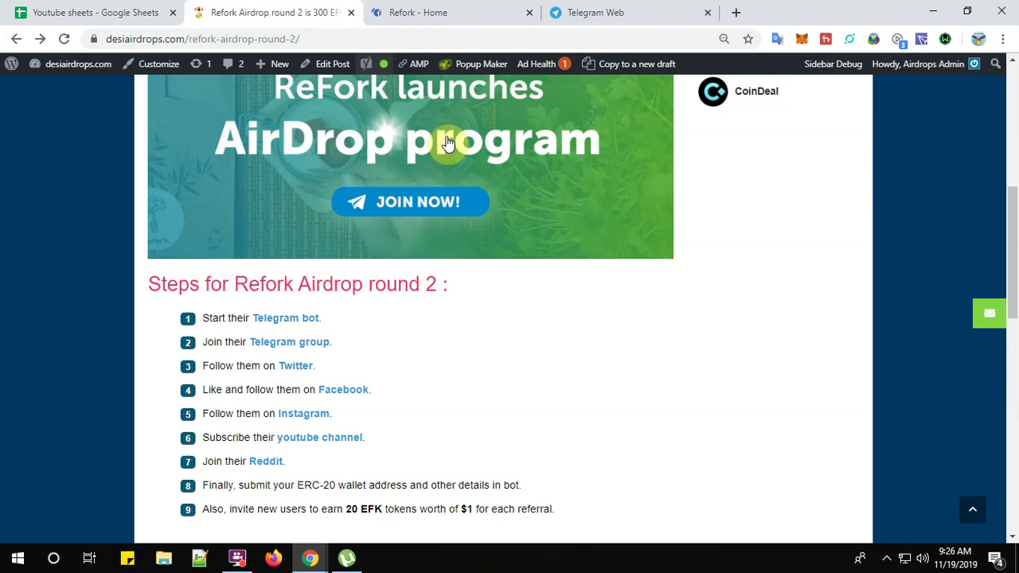
pyautogui.click(448, 13)
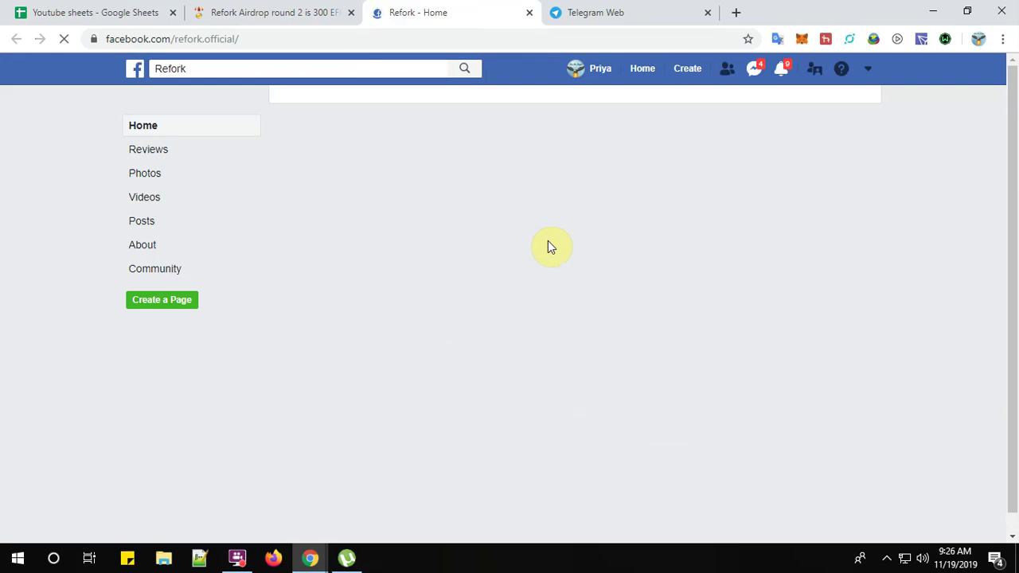
pyautogui.click(293, 16)
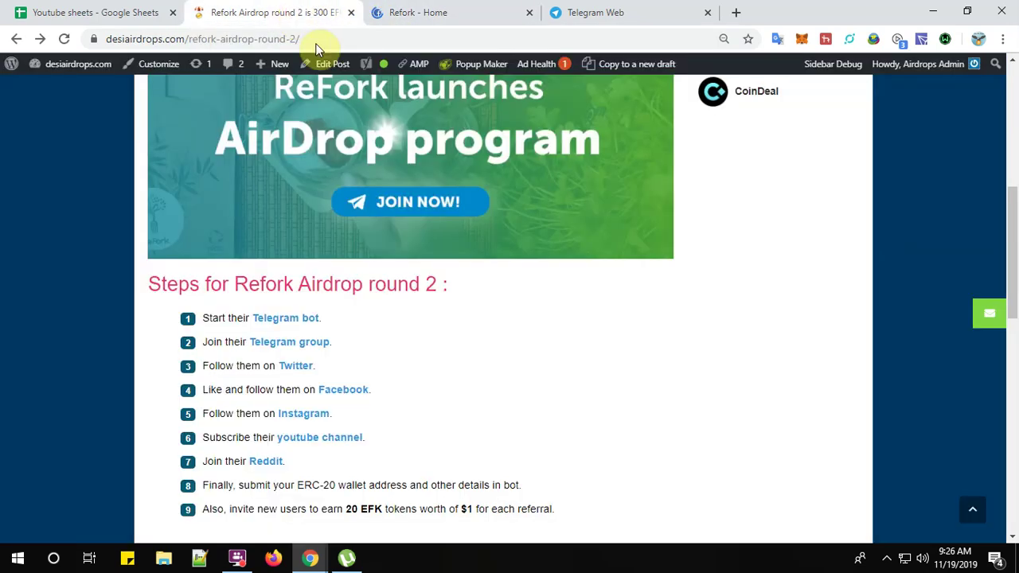
pyautogui.scroll(4, 477, 455)
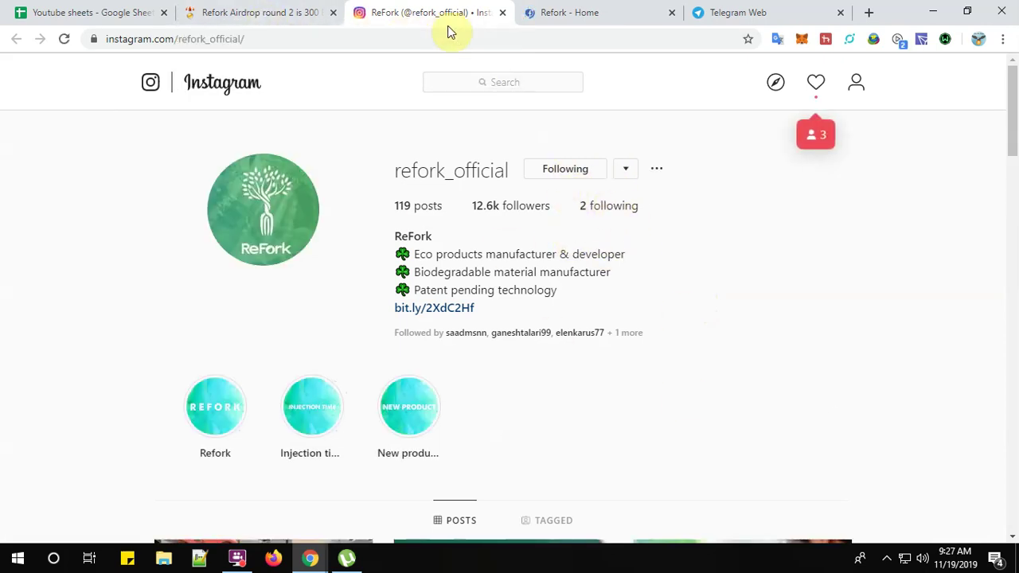
# - Close the Instagram tab after following refork_official
pyautogui.middleClick(359, 15)
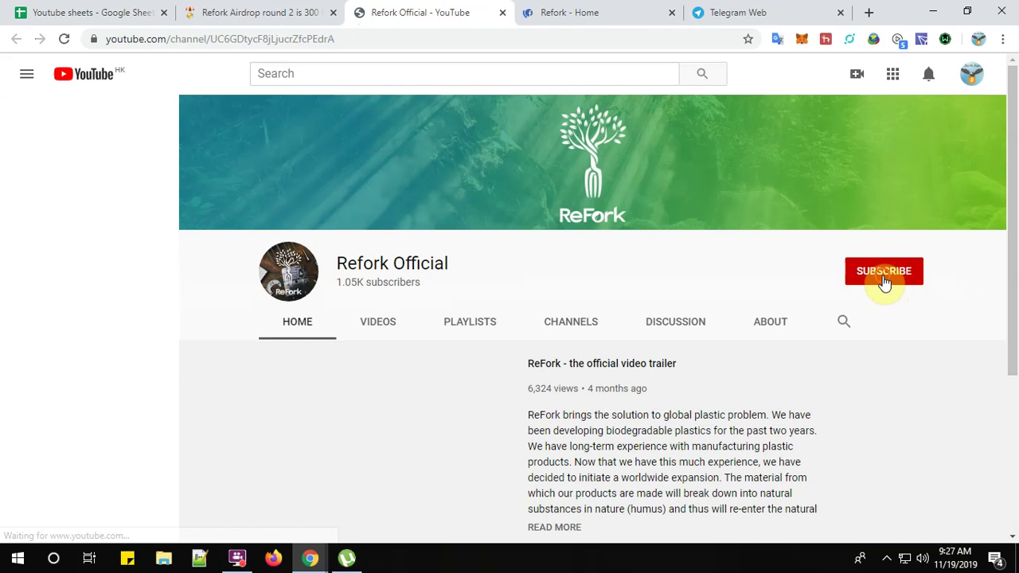
# - Subscribe to the Refork Official YouTube channel and pause its playing trailer
pyautogui.click(882, 280)
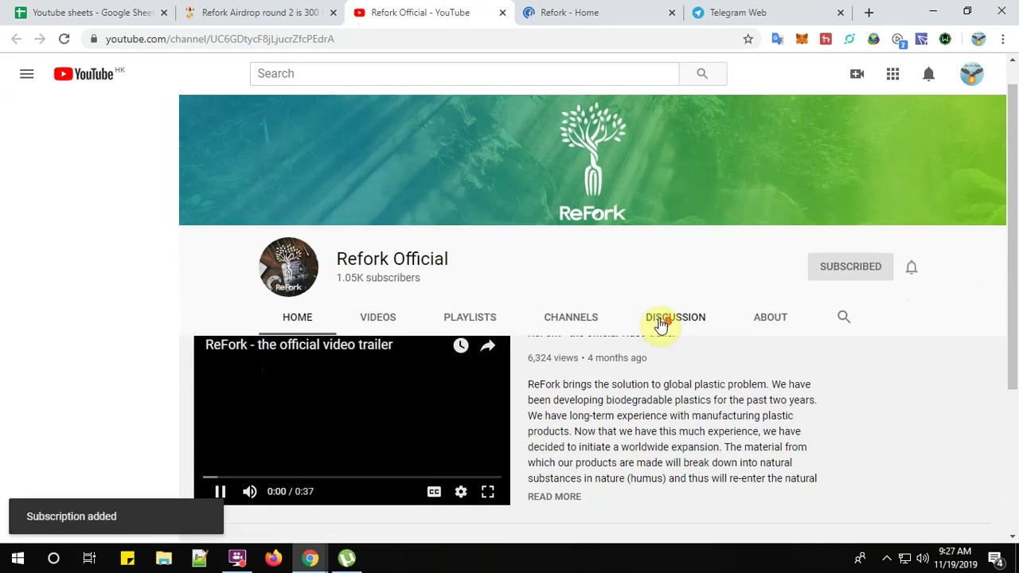
pyautogui.scroll(-3, 546, 358)
pyautogui.scroll(1, 370, 375)
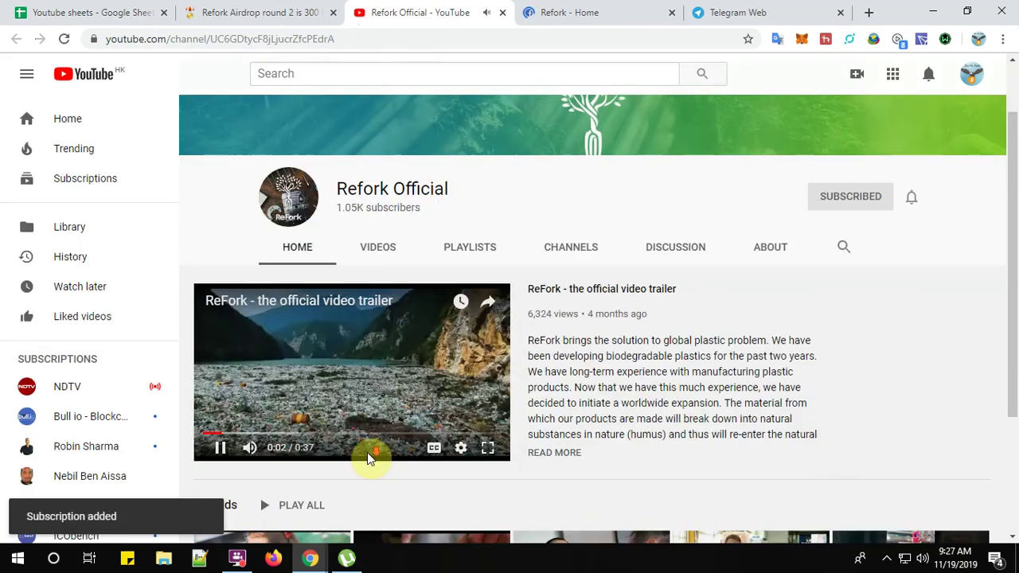
pyautogui.scroll(-1, 370, 458)
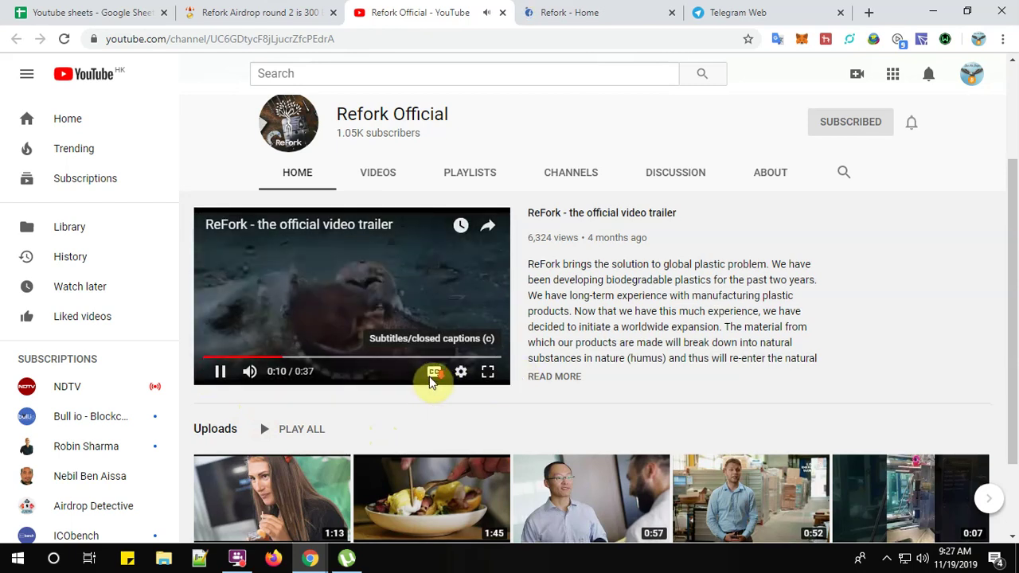
pyautogui.scroll(-1, 234, 341)
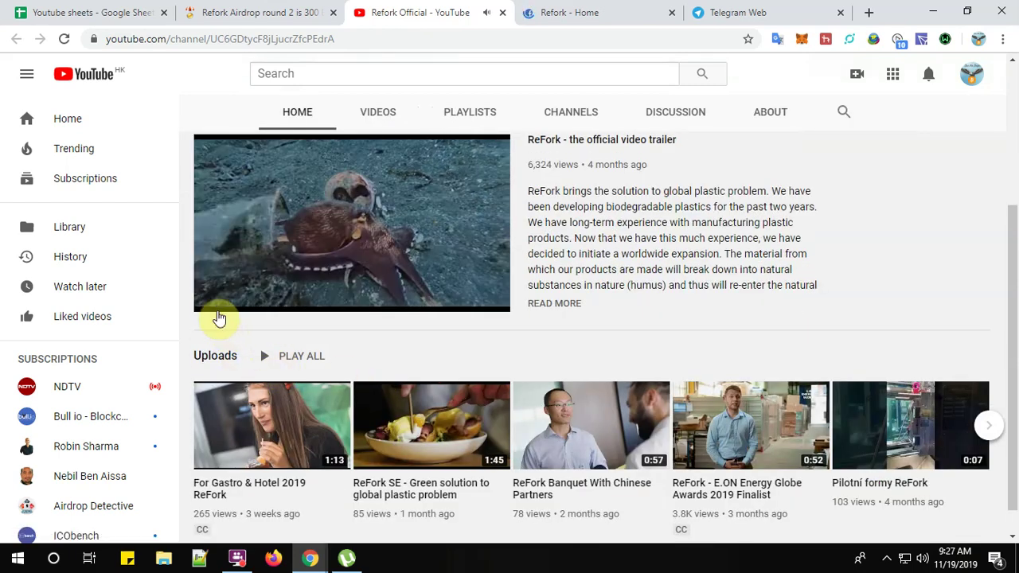
pyautogui.click(220, 302)
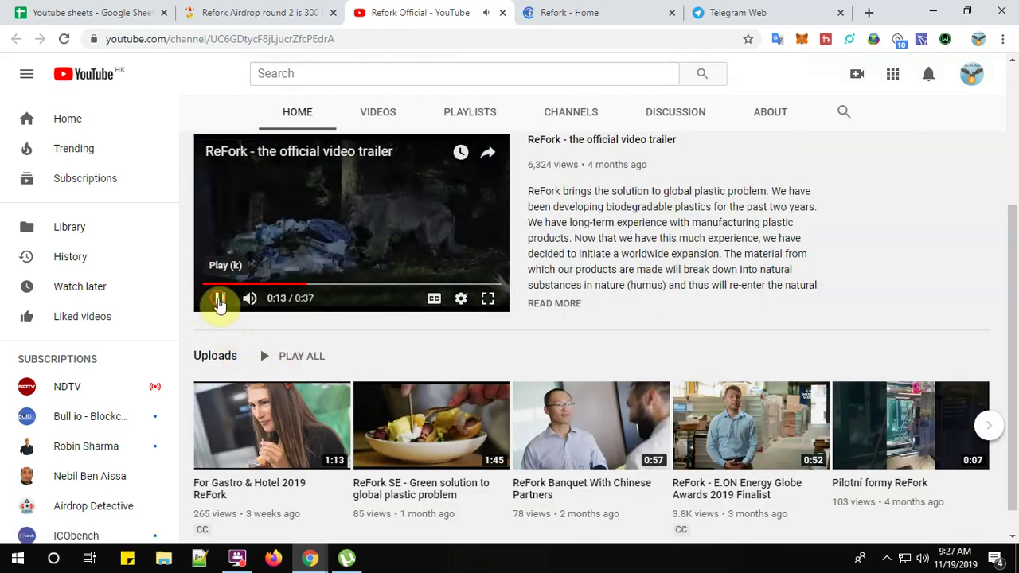
# - Switch between the YouTube channel and the airdrop article, ending on the article
pyautogui.click(263, 14)
pyautogui.click(449, 12)
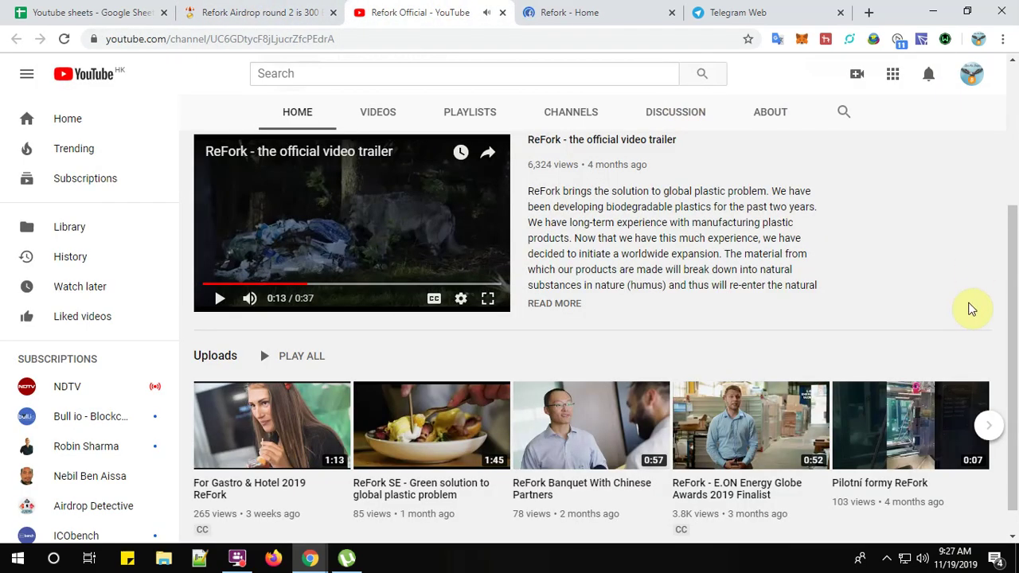
pyautogui.scroll(3, 967, 309)
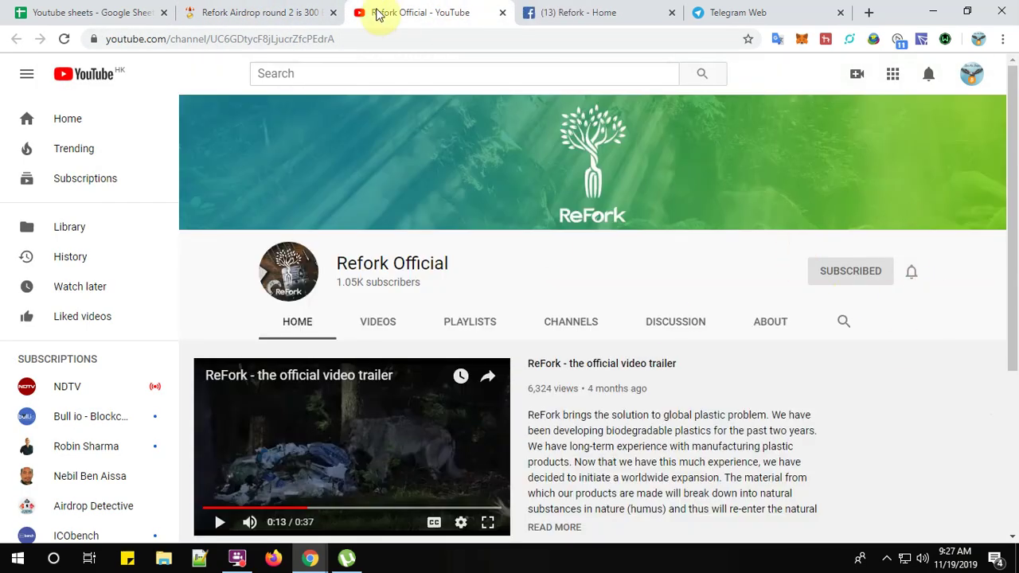
pyautogui.click(283, 10)
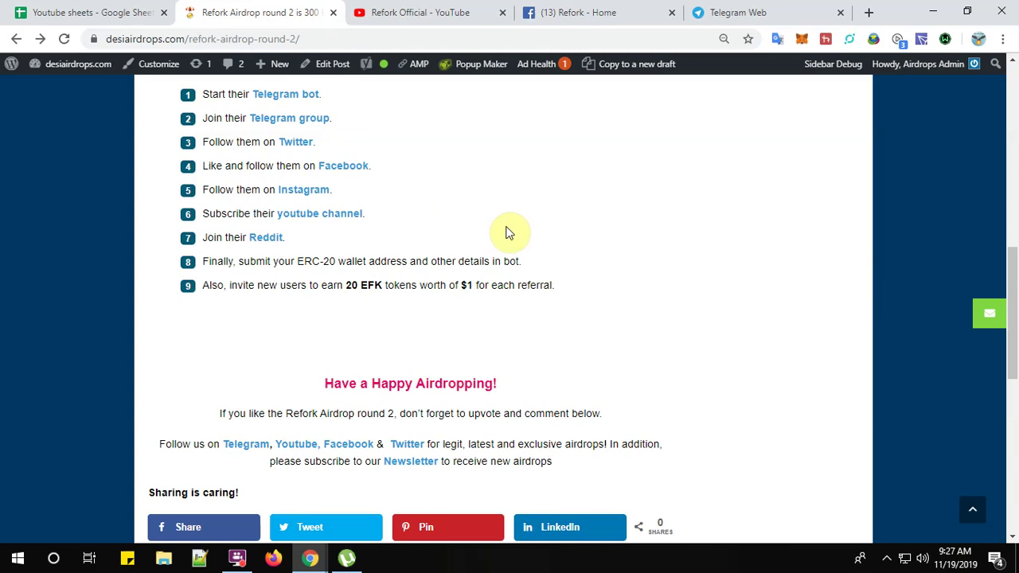
# - Check the Refork Facebook and YouTube tabs, then open the article's r/ReFork Reddit link
pyautogui.click(583, 14)
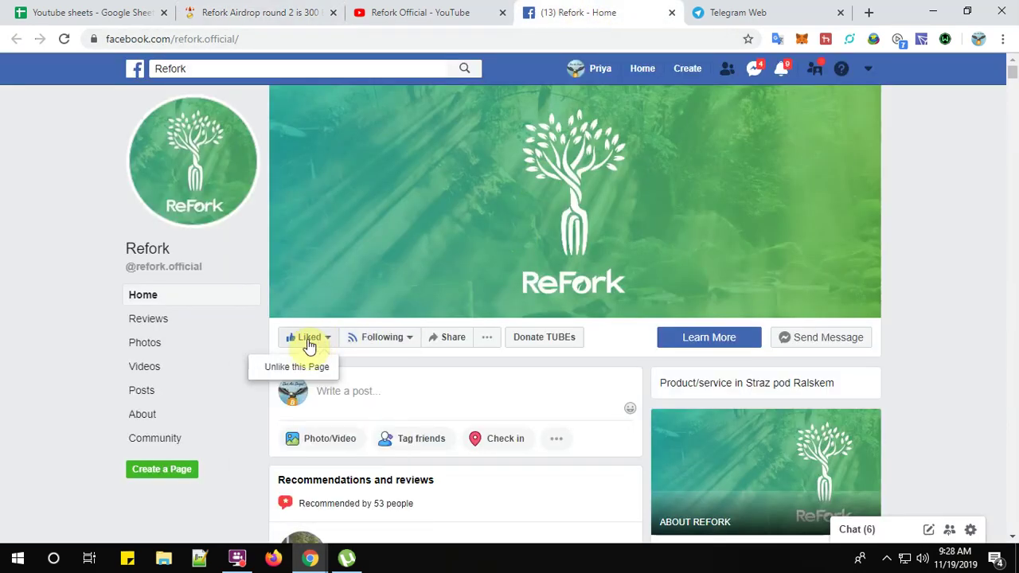
pyautogui.click(400, 13)
pyautogui.click(269, 14)
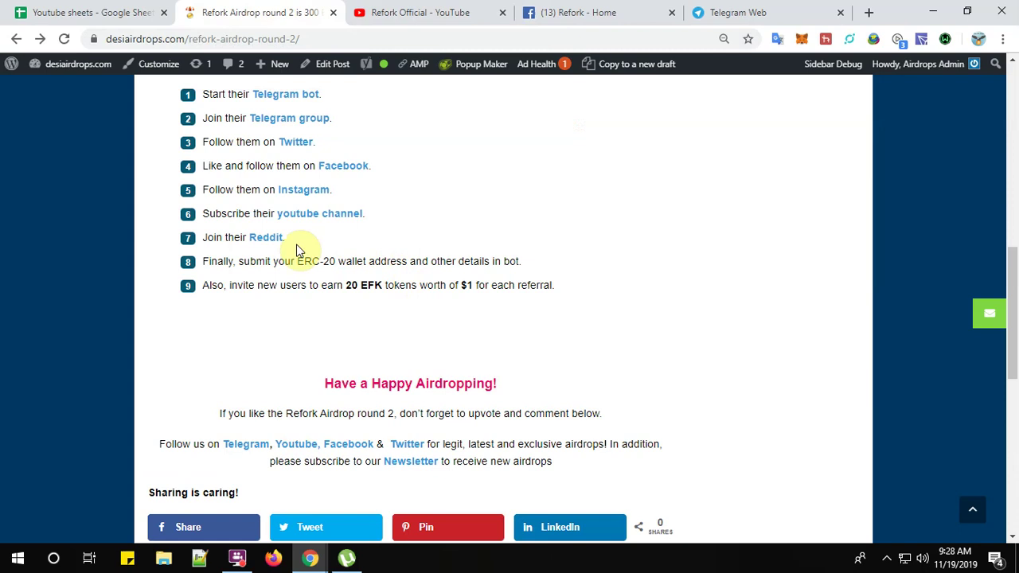
pyautogui.click(258, 239)
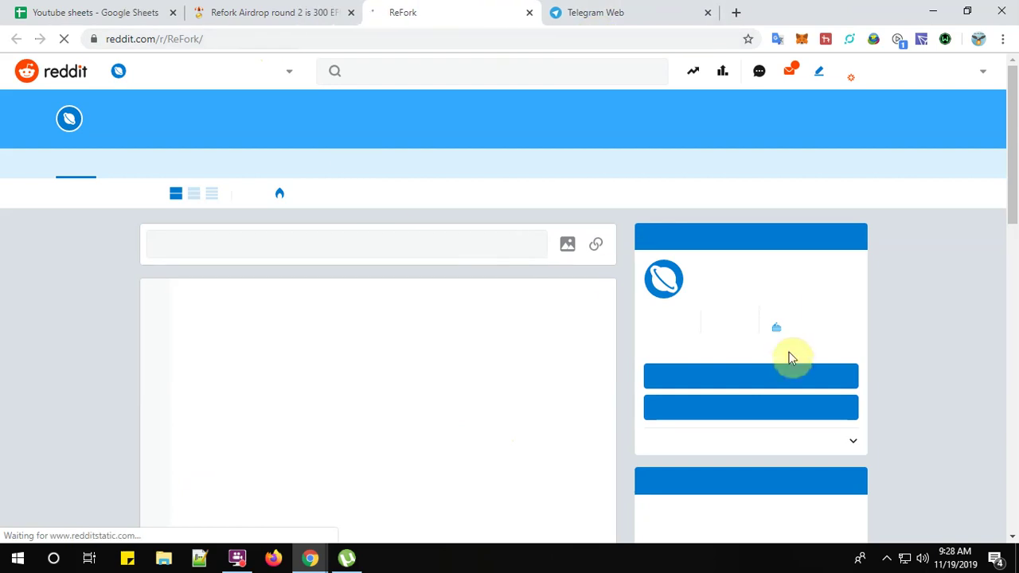
# - Join the r/ReFork subreddit and close its tab
pyautogui.scroll(-1, 786, 383)
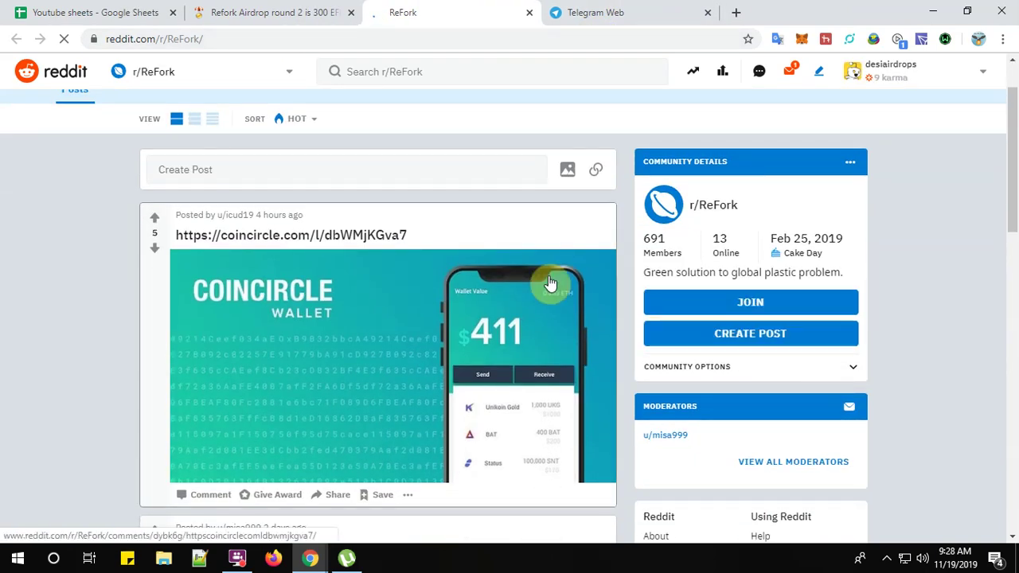
pyautogui.click(745, 303)
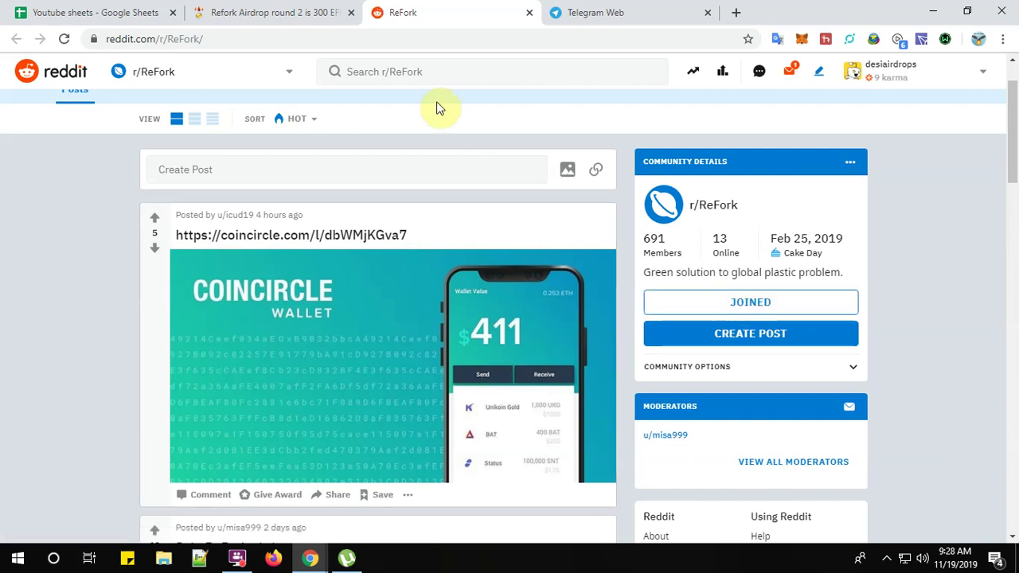
pyautogui.click(530, 13)
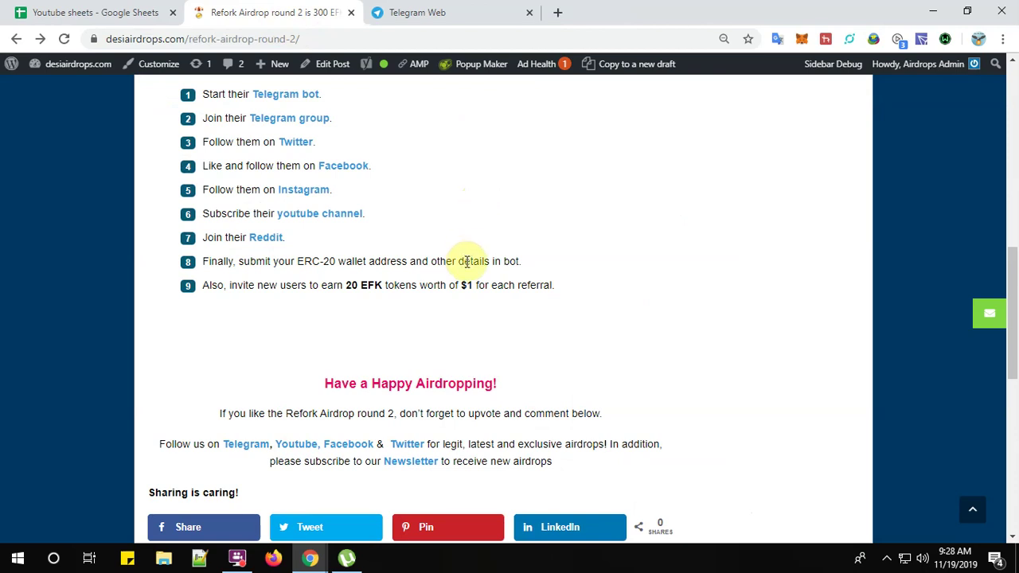
# - Send the e-mail address to the ReFork bot and request the Airdrop Program tasks
pyautogui.click(474, 14)
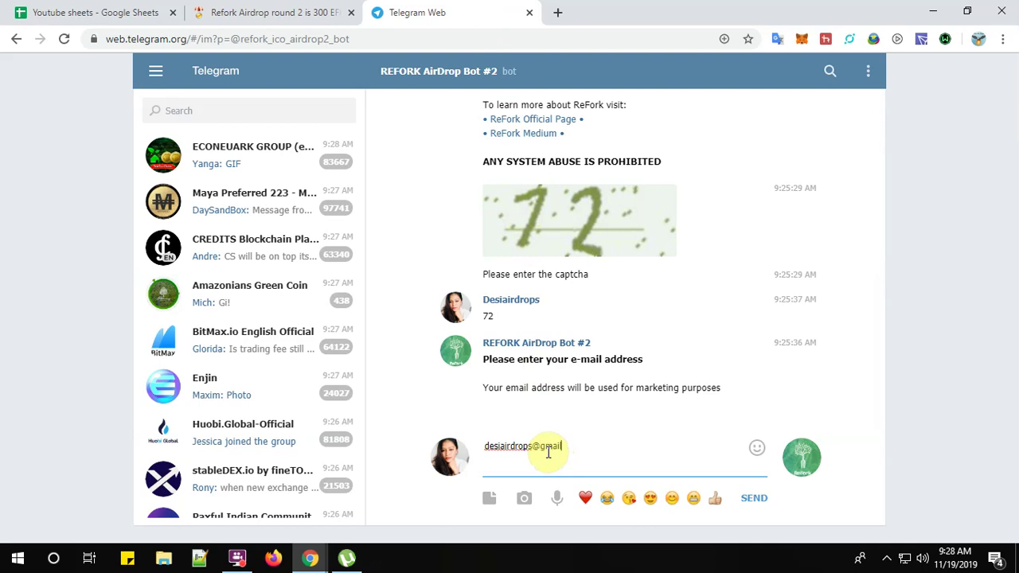
pyautogui.click(753, 498)
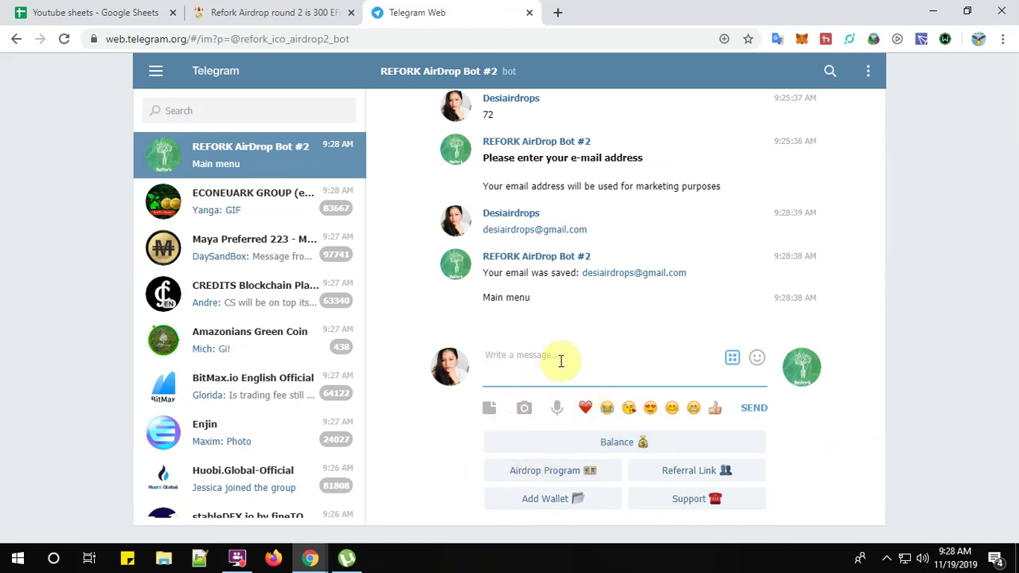
pyautogui.click(518, 299)
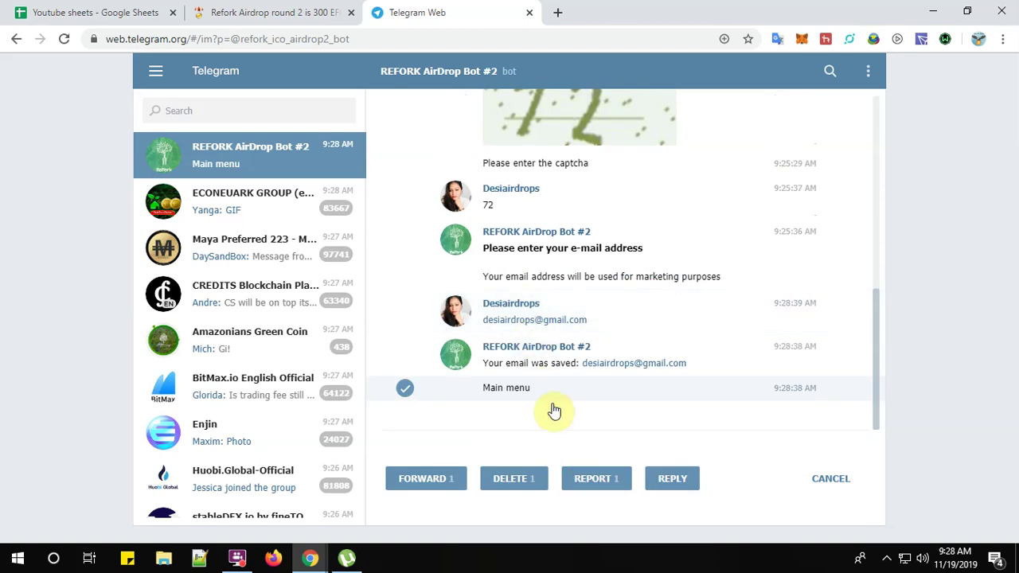
pyautogui.click(404, 389)
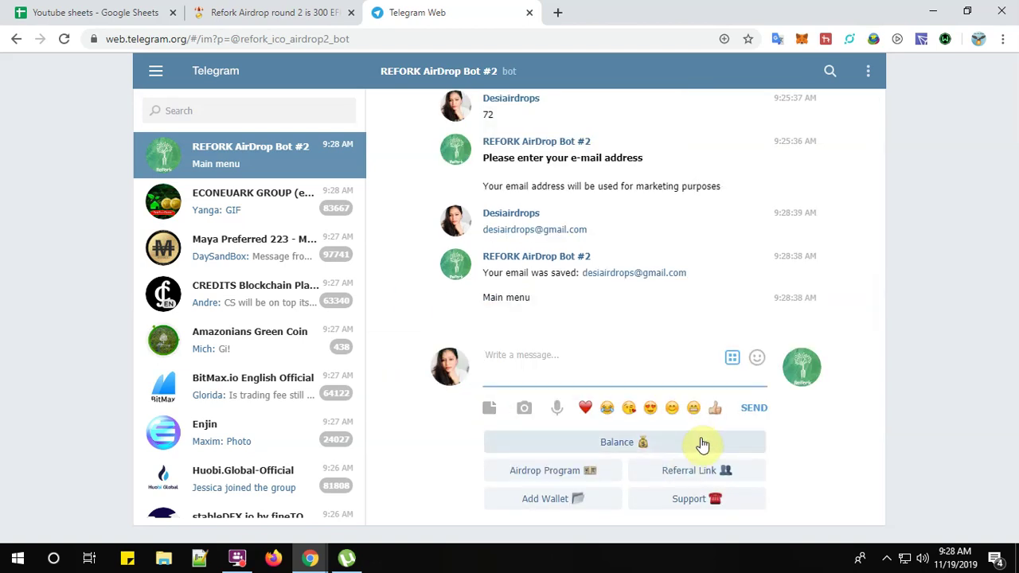
pyautogui.click(535, 473)
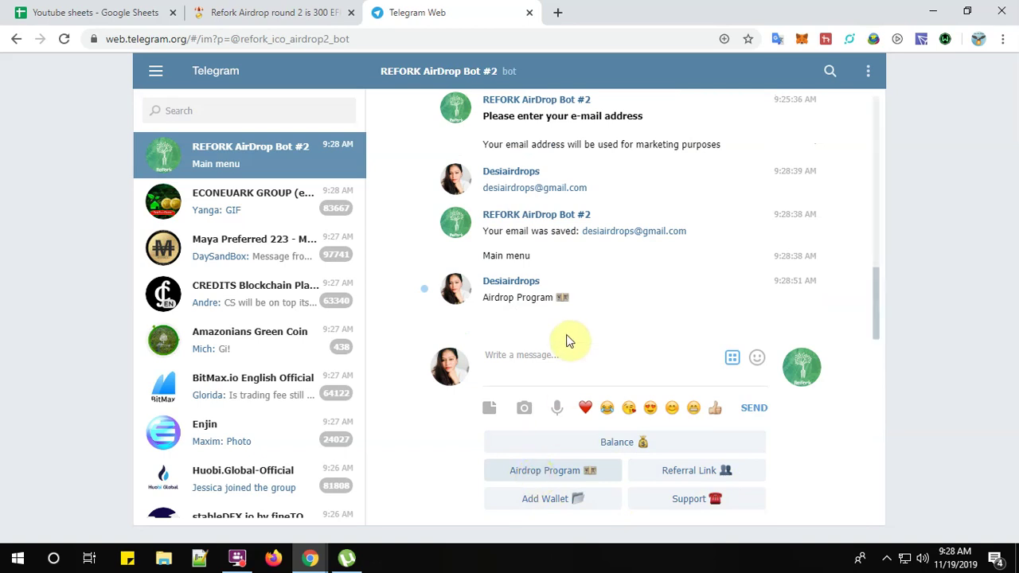
pyautogui.click(579, 359)
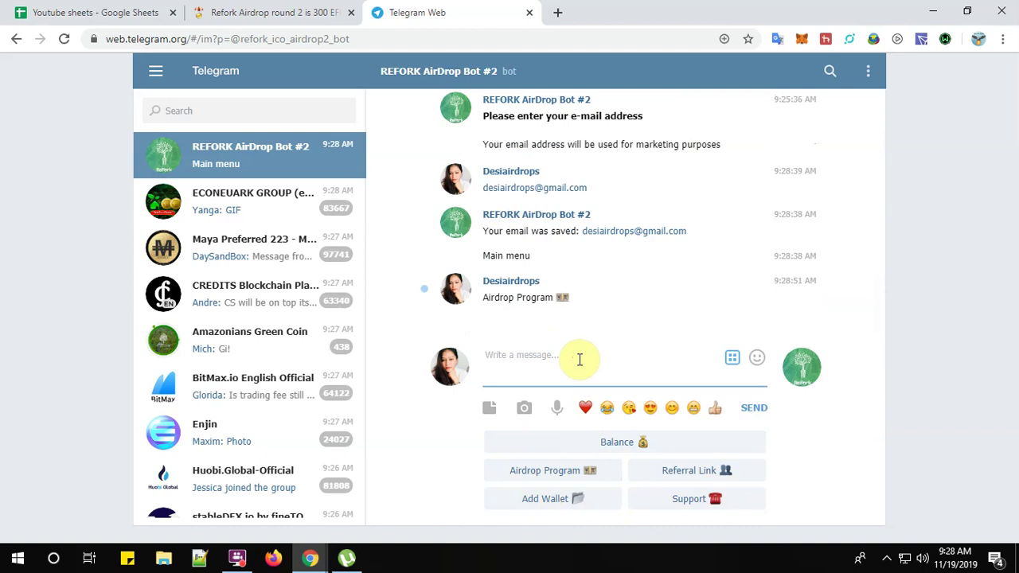
# - Reload Telegram Web and confirm the Telegram group task as ✅Done in the Refork bot
pyautogui.click(65, 40)
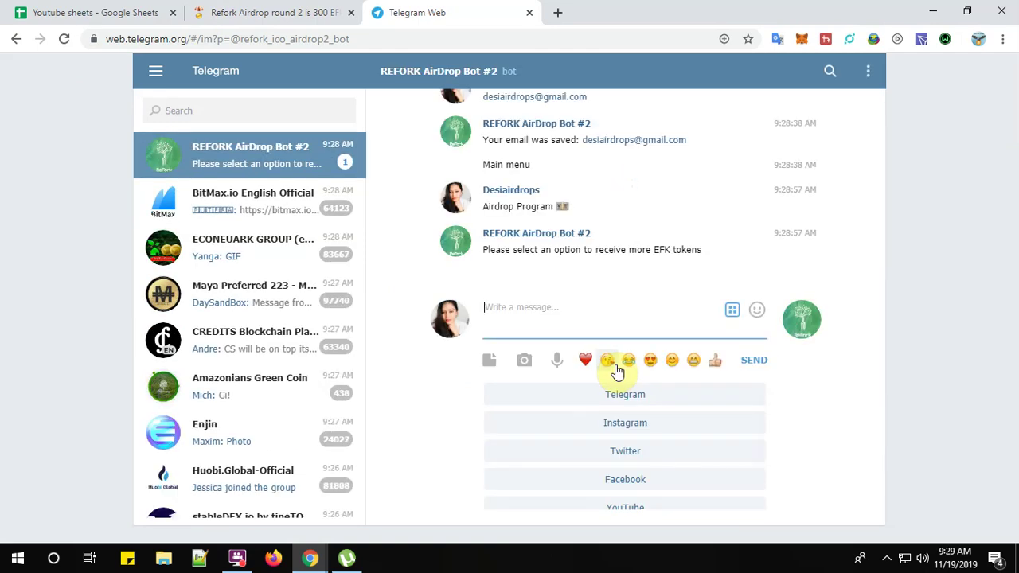
pyautogui.click(634, 395)
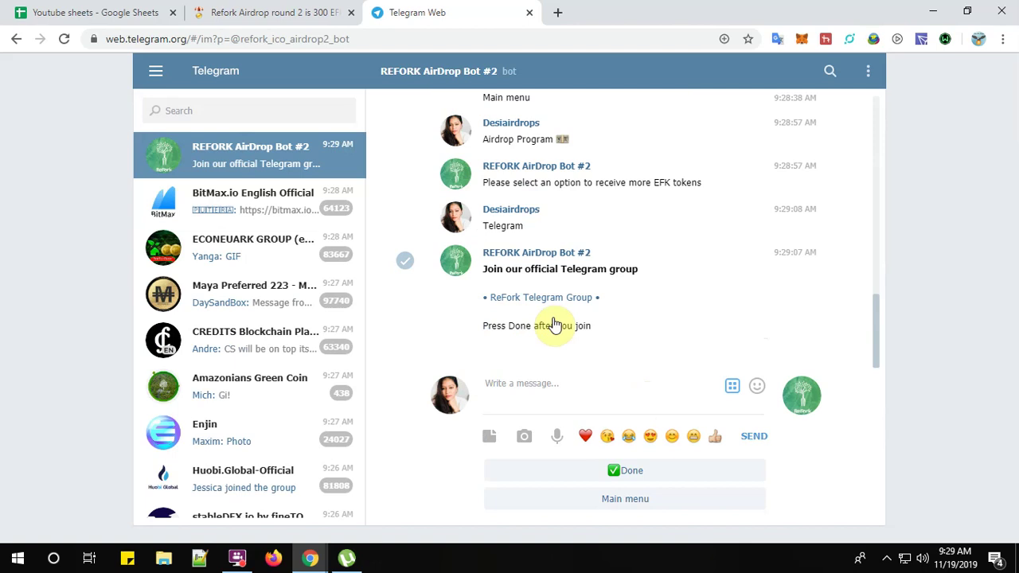
pyautogui.click(631, 473)
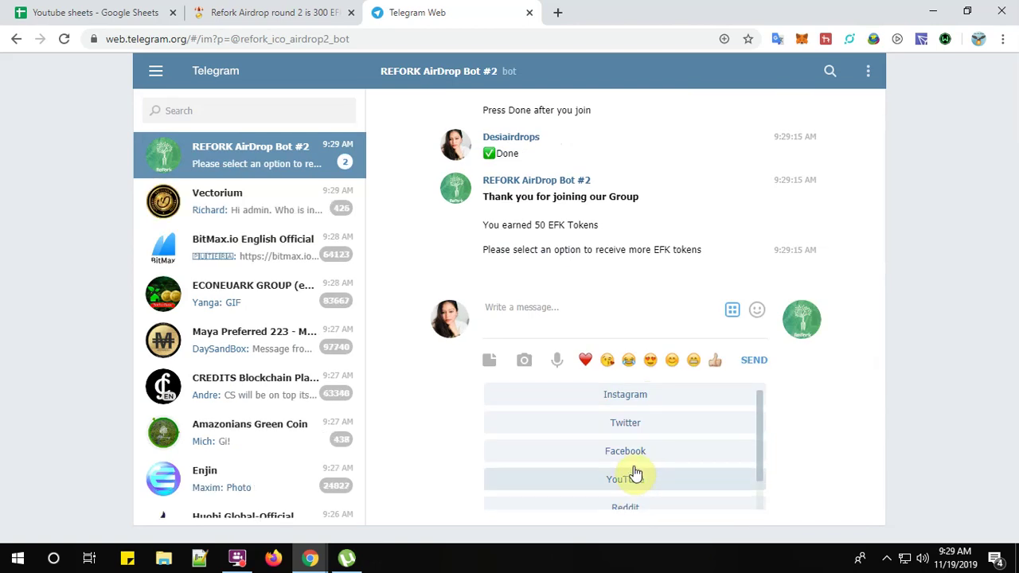
# - Choose the Twitter follow task and send your Twitter username to the bot
pyautogui.click(629, 426)
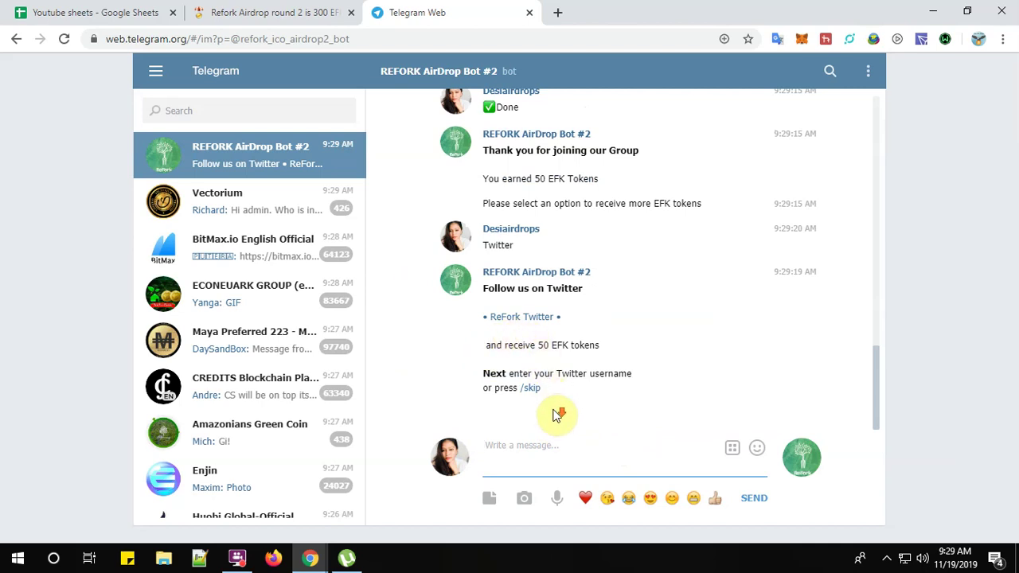
pyautogui.click(752, 499)
pyautogui.write('@desiairdrops99')
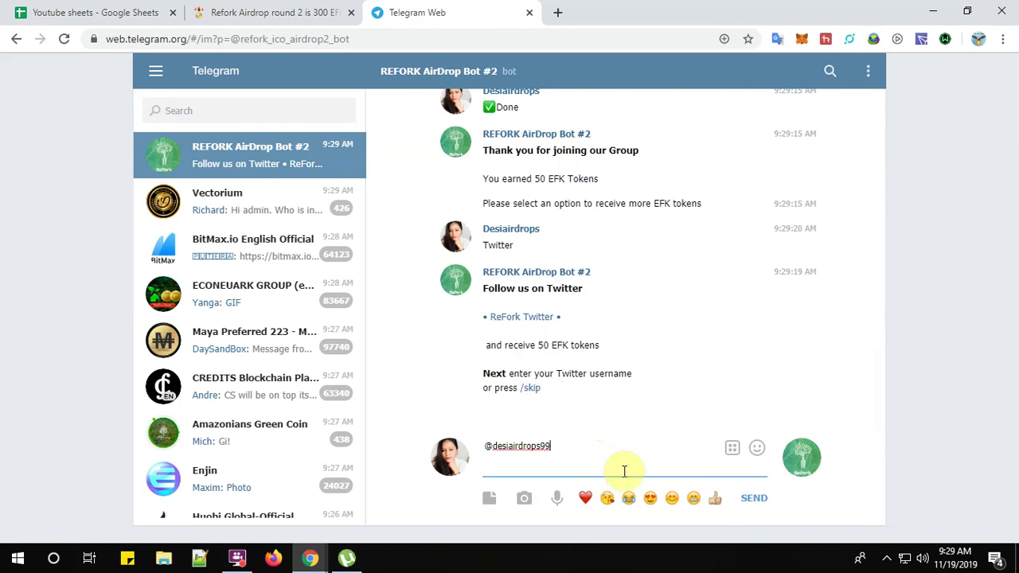
pyautogui.click(753, 501)
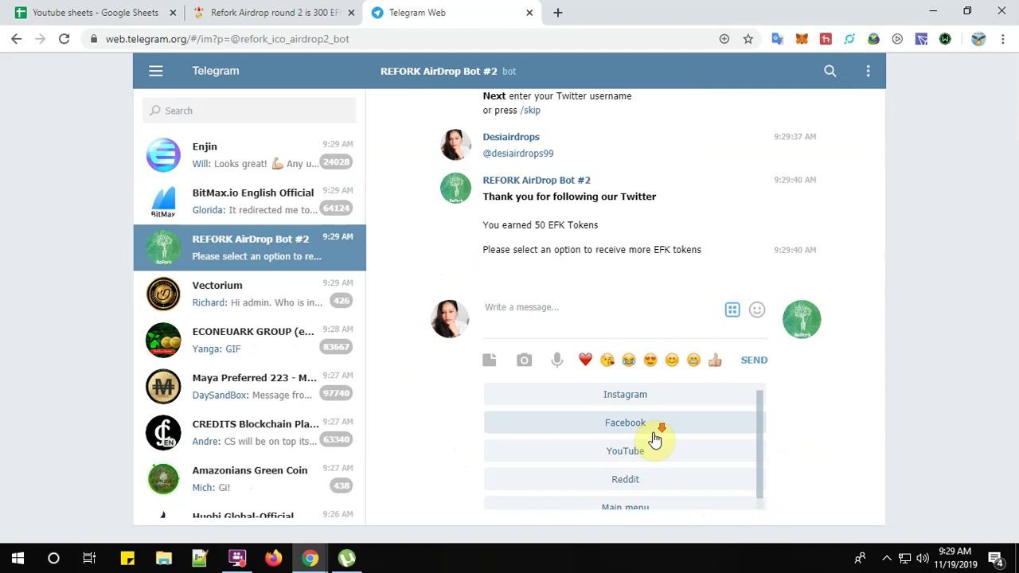
# - Choose the Facebook task and send the Facebook username copied from cell C7 of the Youtube sheets spreadsheet
pyautogui.scroll(-1, 645, 422)
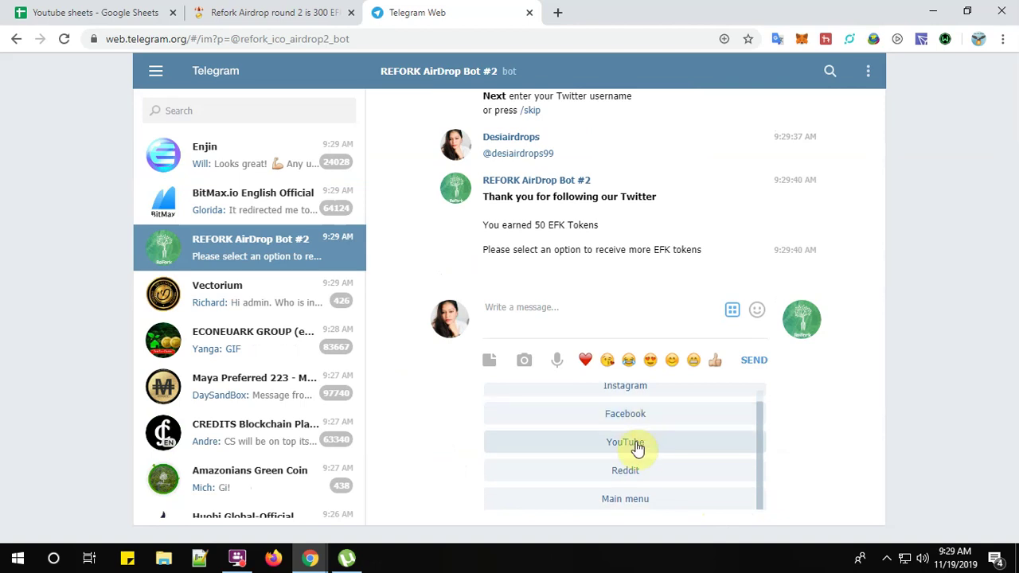
pyautogui.click(627, 420)
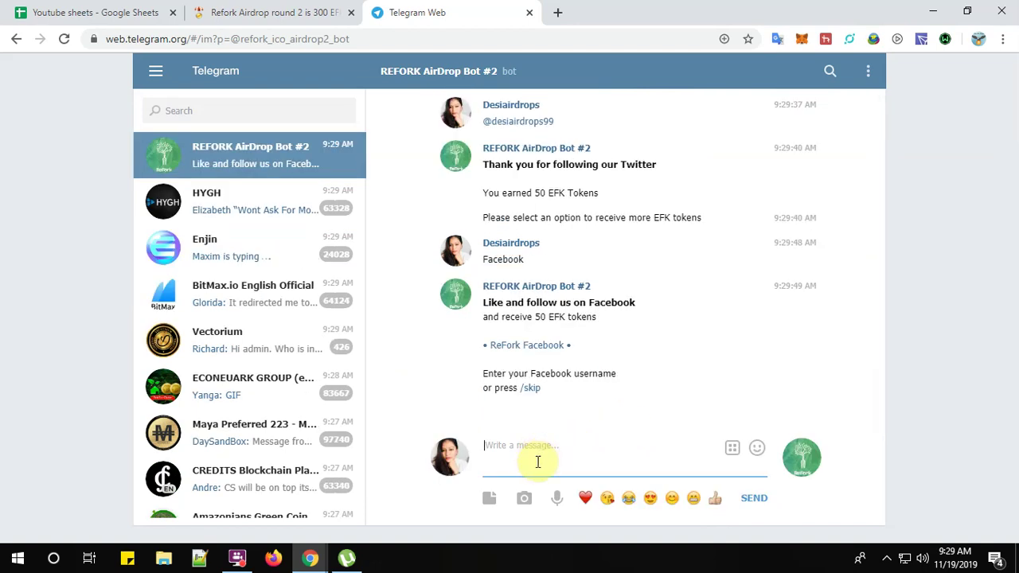
pyautogui.click(75, 12)
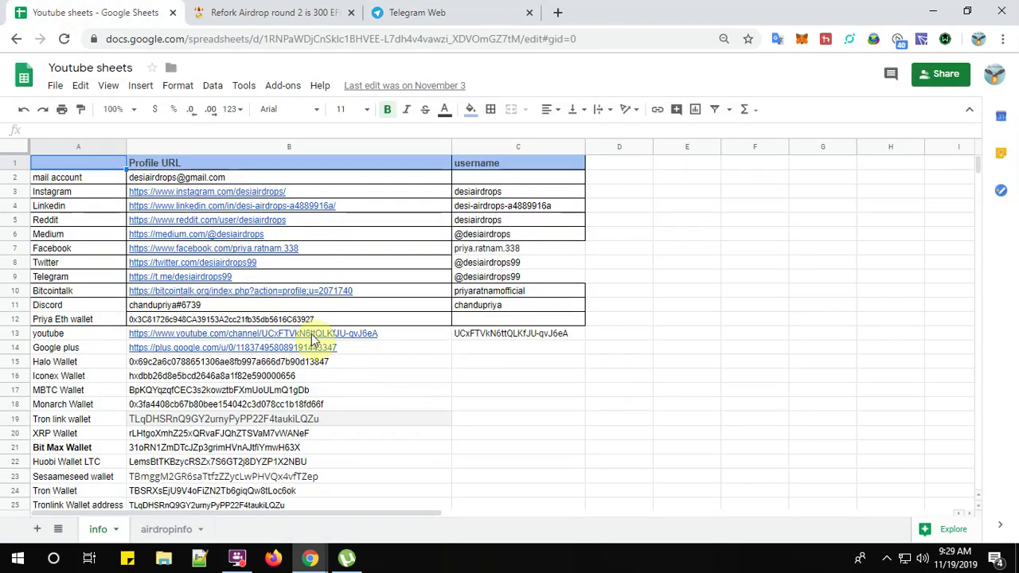
pyautogui.click(475, 251)
pyautogui.moveTo(119, 129); pyautogui.dragTo(12, 123)
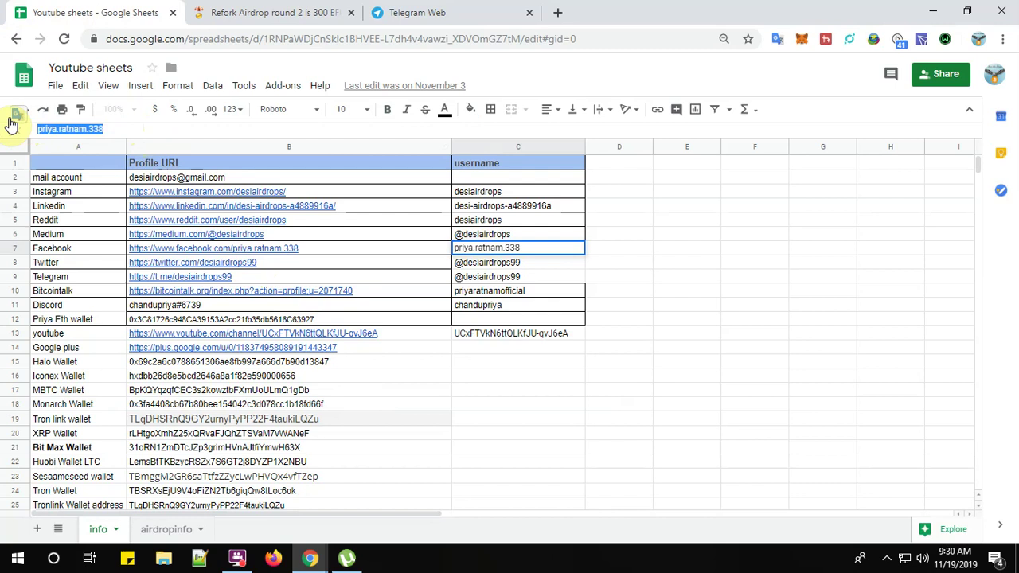
pyautogui.click(429, 11)
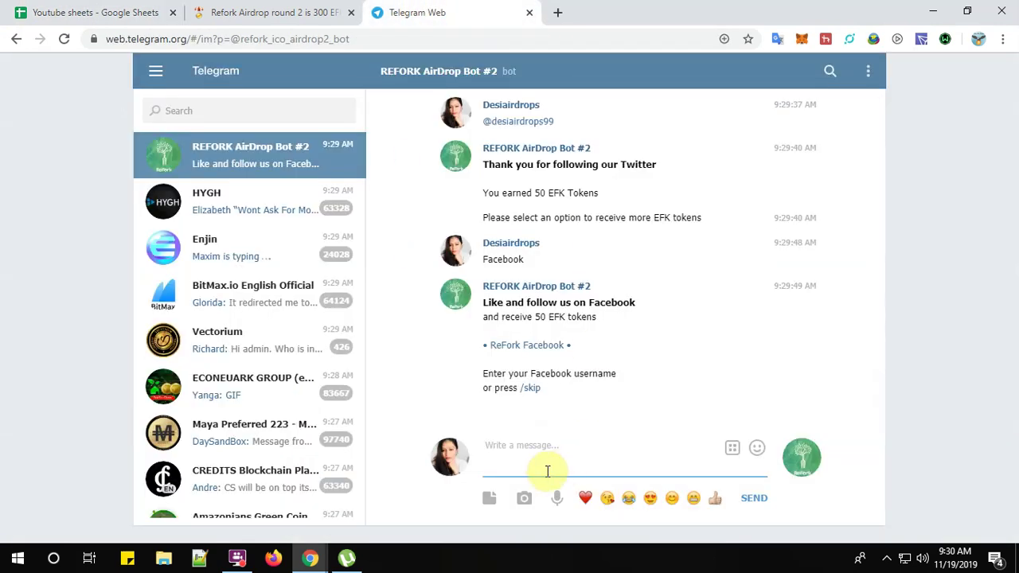
pyautogui.click(528, 458)
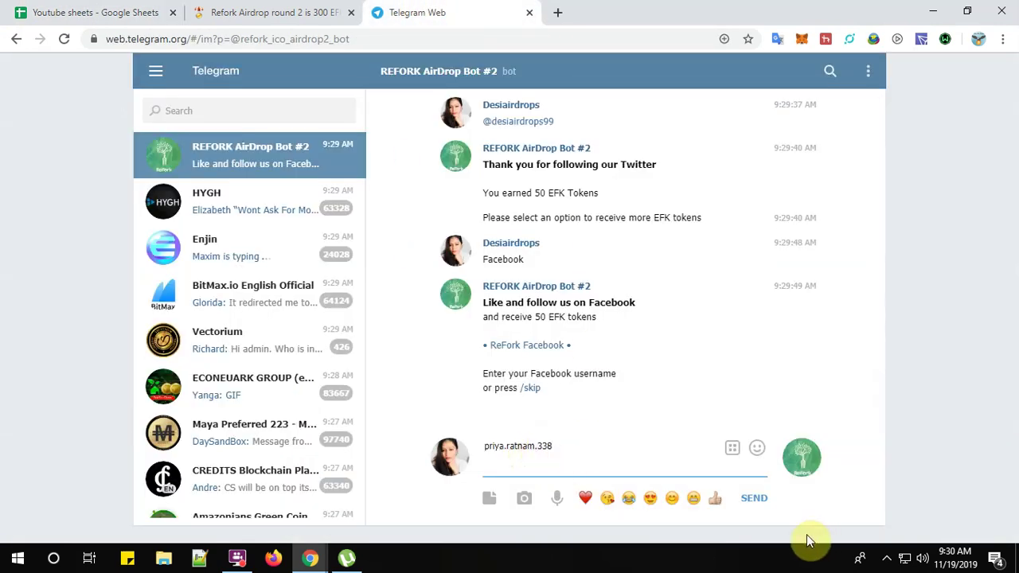
pyautogui.click(759, 500)
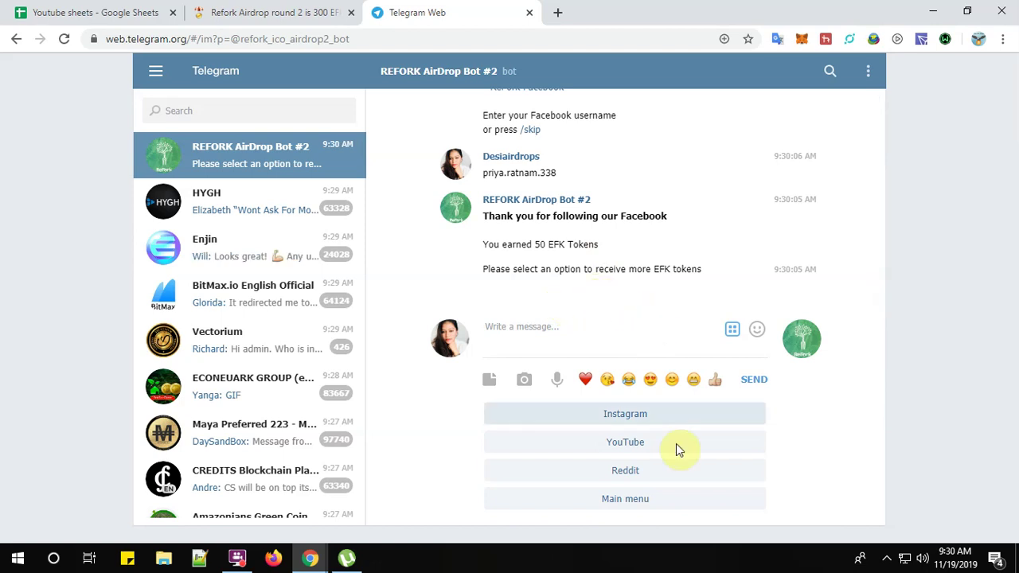
# - Choose the YouTube task and send 'Yes' to confirm the subscription
pyautogui.click(641, 446)
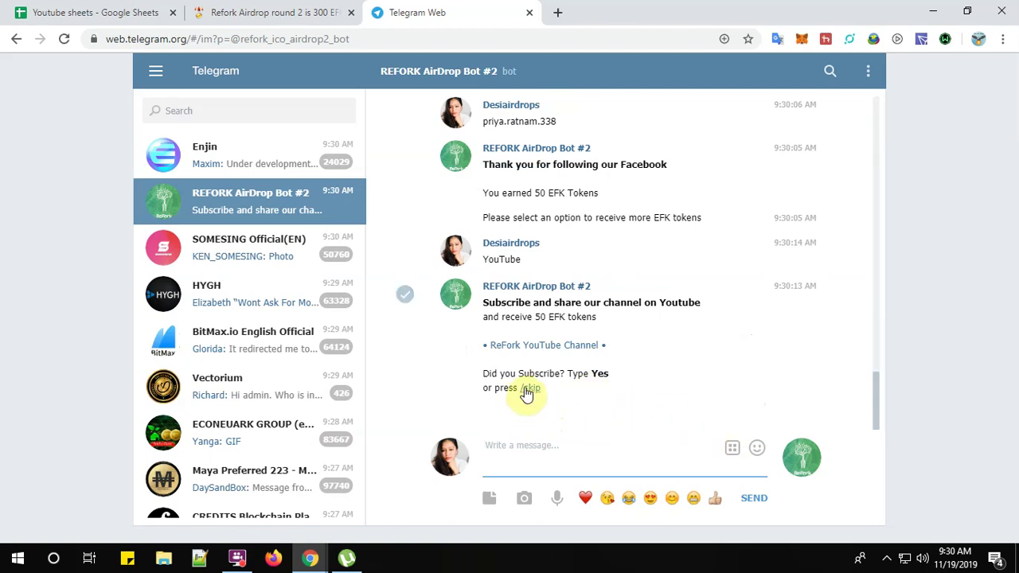
pyautogui.click(558, 460)
pyautogui.write('Yes')
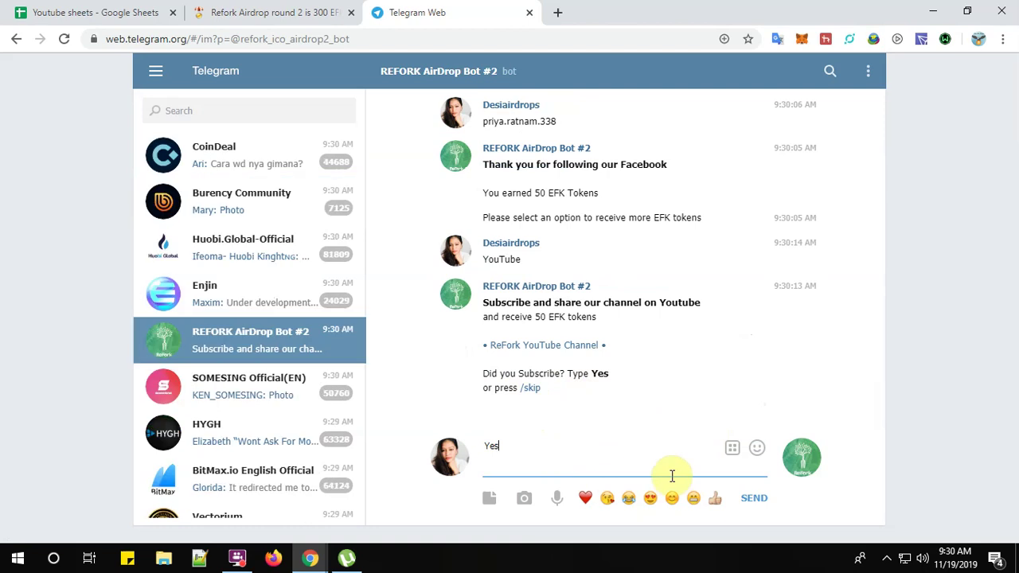
pyautogui.click(756, 501)
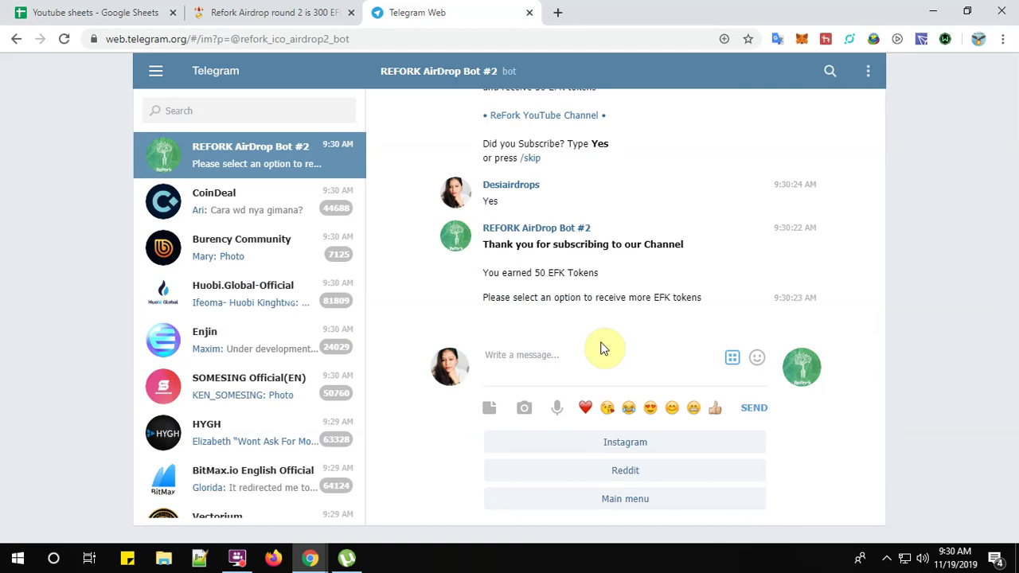
# - Choose the Reddit task and send 'Yes' to confirm joining
pyautogui.click(628, 473)
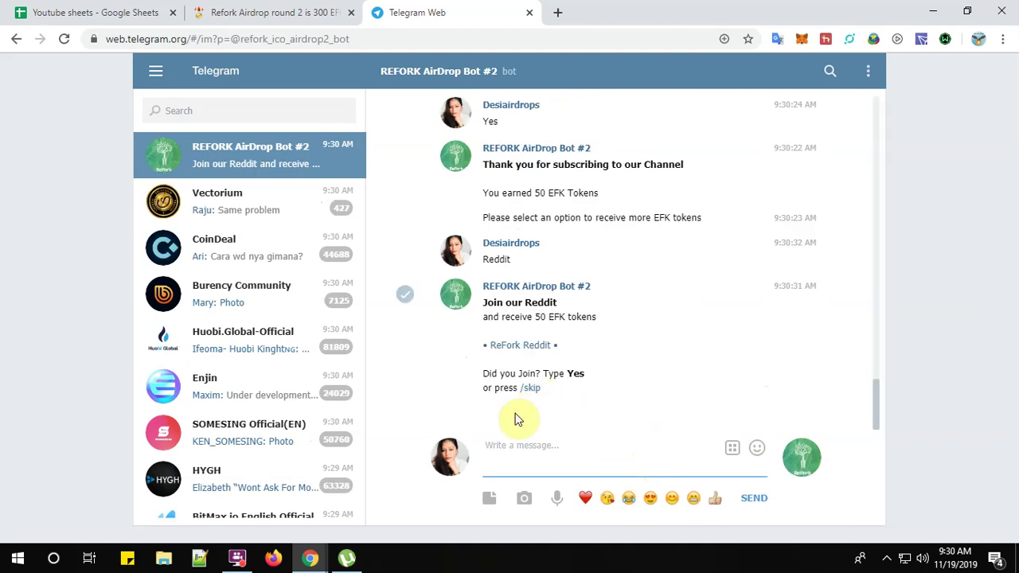
pyautogui.click(542, 445)
pyautogui.write('Yes')
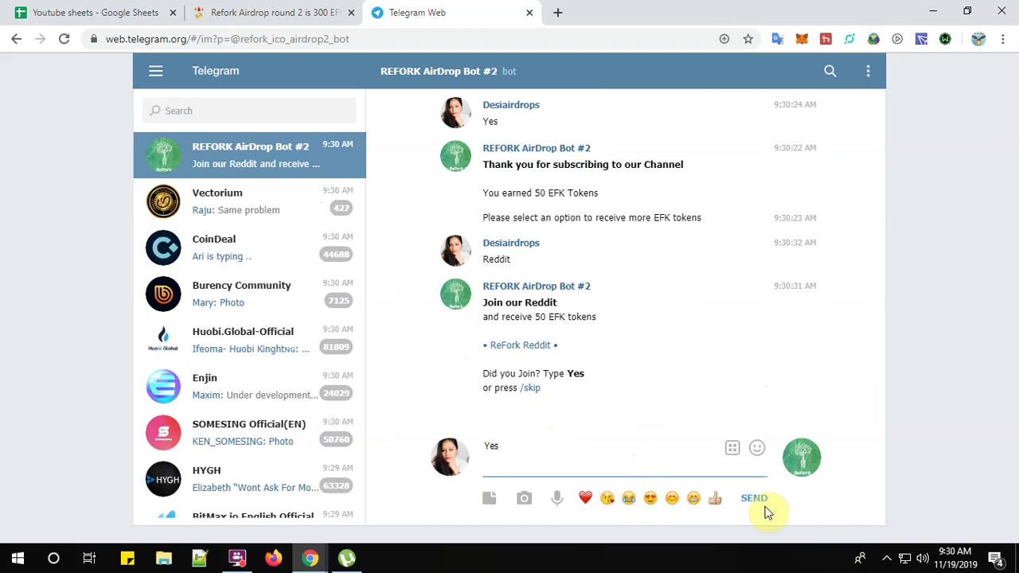
pyautogui.click(756, 500)
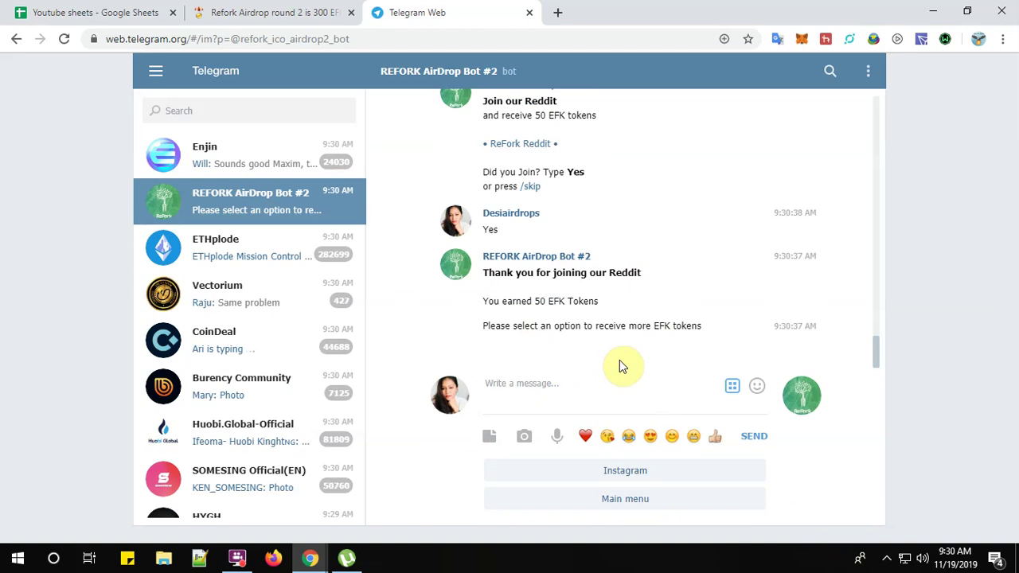
# - Choose the Instagram task and send the Instagram username from cell C3 to the bot
pyautogui.click(647, 475)
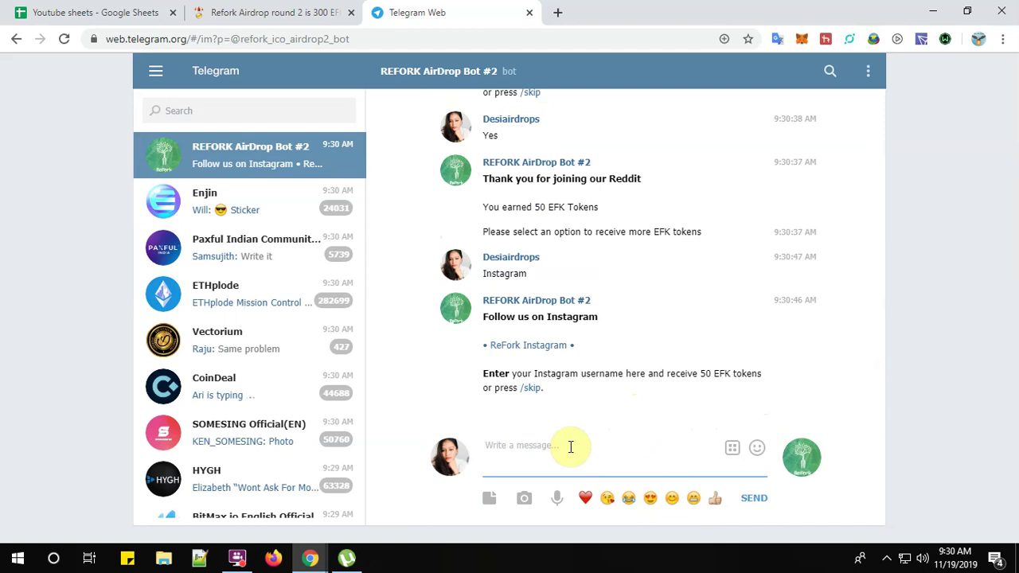
pyautogui.click(137, 12)
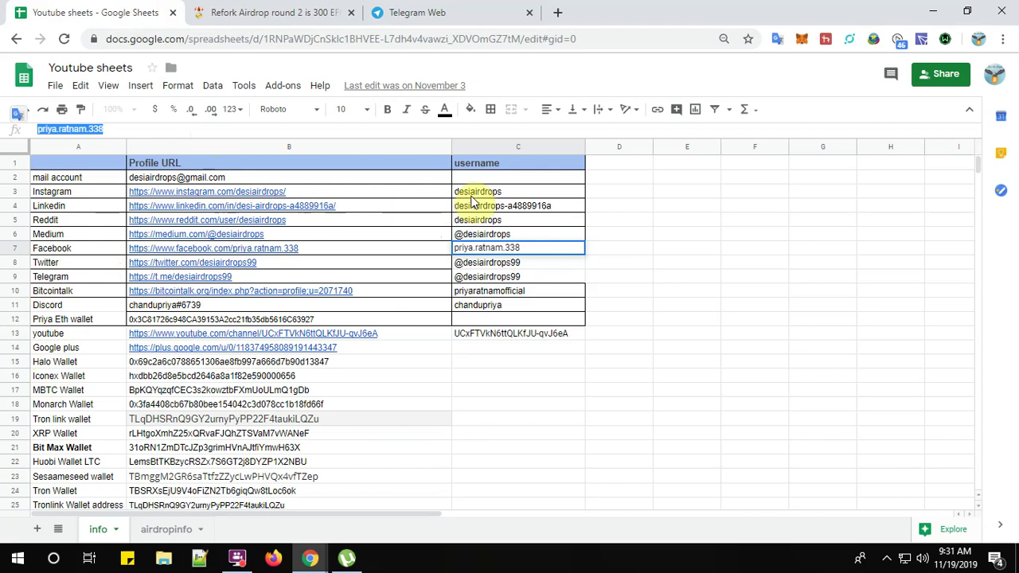
pyautogui.click(471, 193)
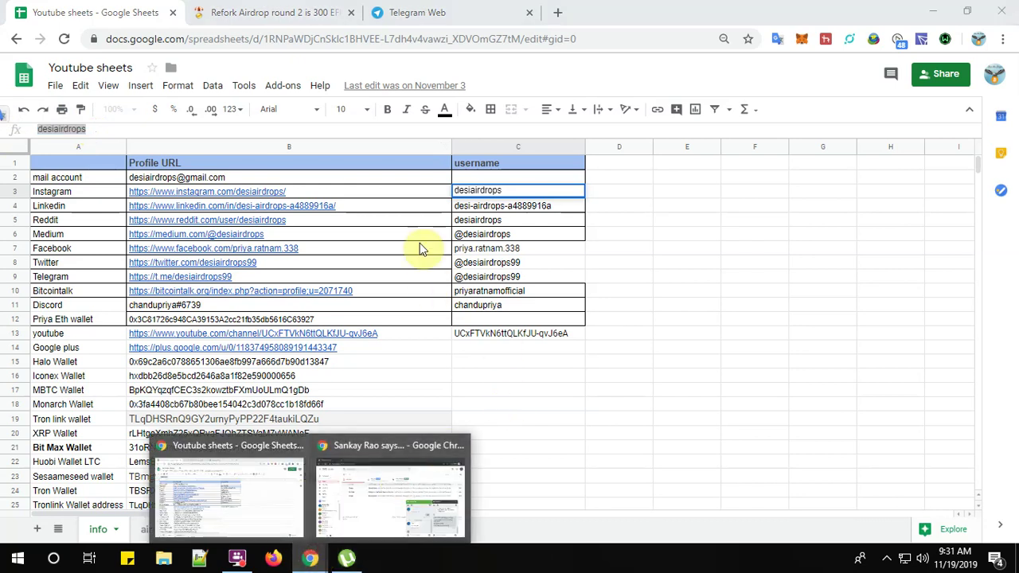
pyautogui.click(423, 13)
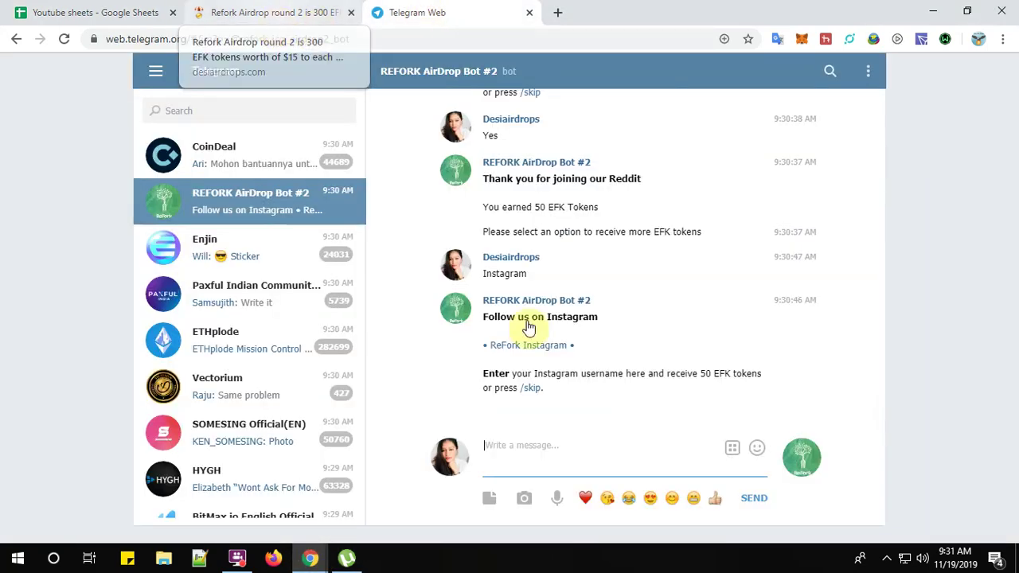
pyautogui.write('desiairdrops')
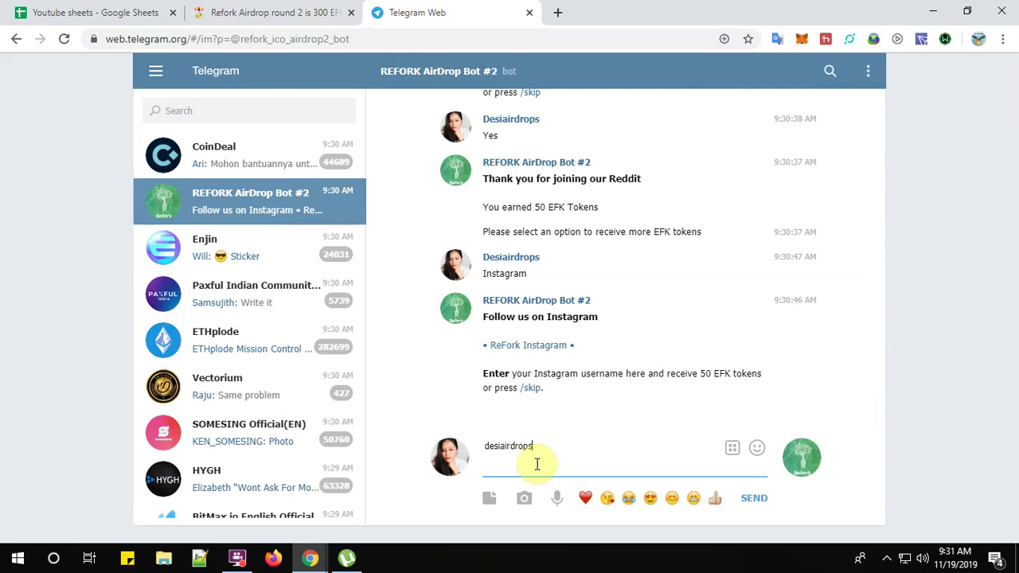
pyautogui.click(754, 499)
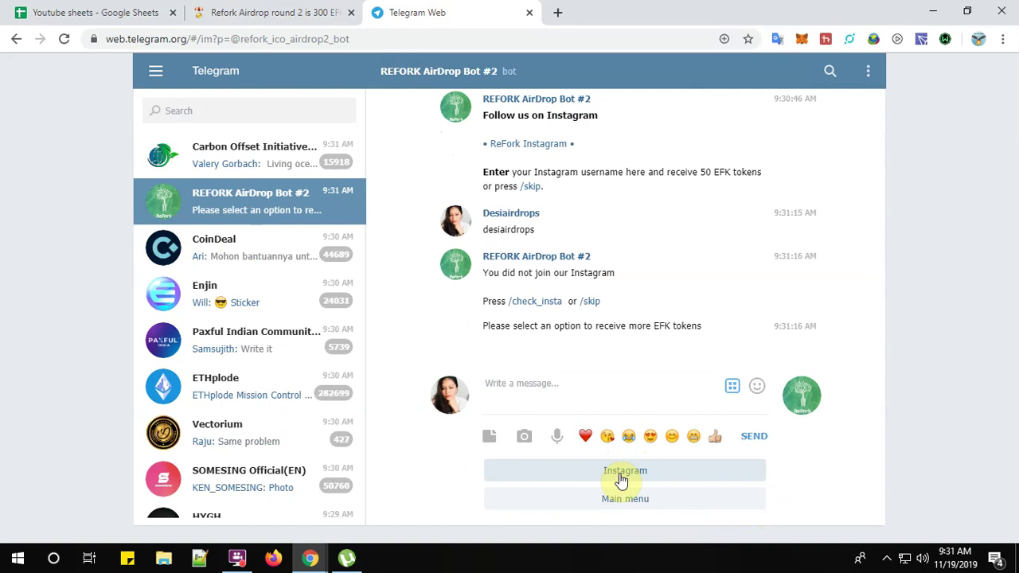
# - After the rejection, reselect the Instagram task and skip it with /skip
pyautogui.click(621, 474)
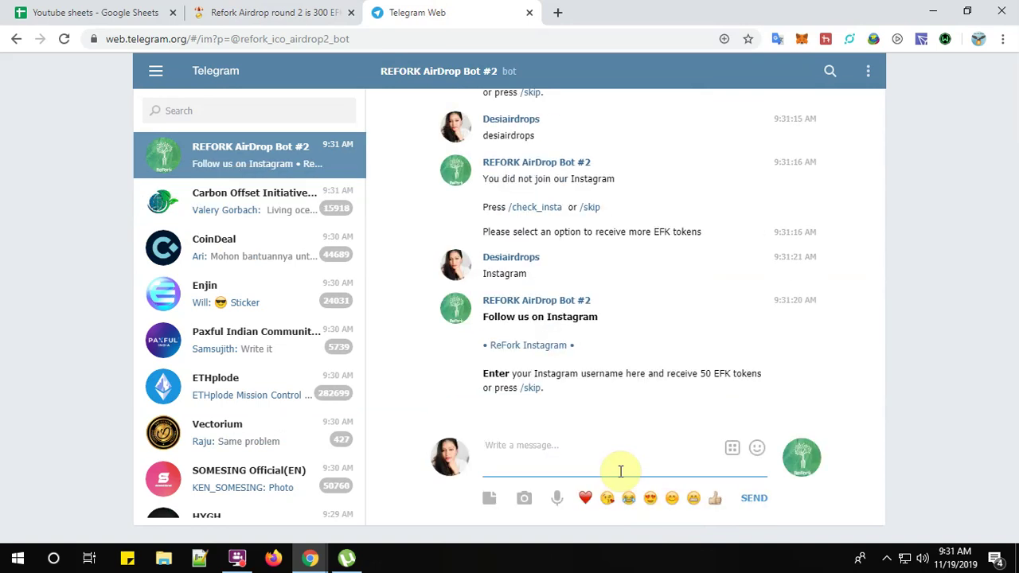
pyautogui.click(531, 389)
pyautogui.click(667, 441)
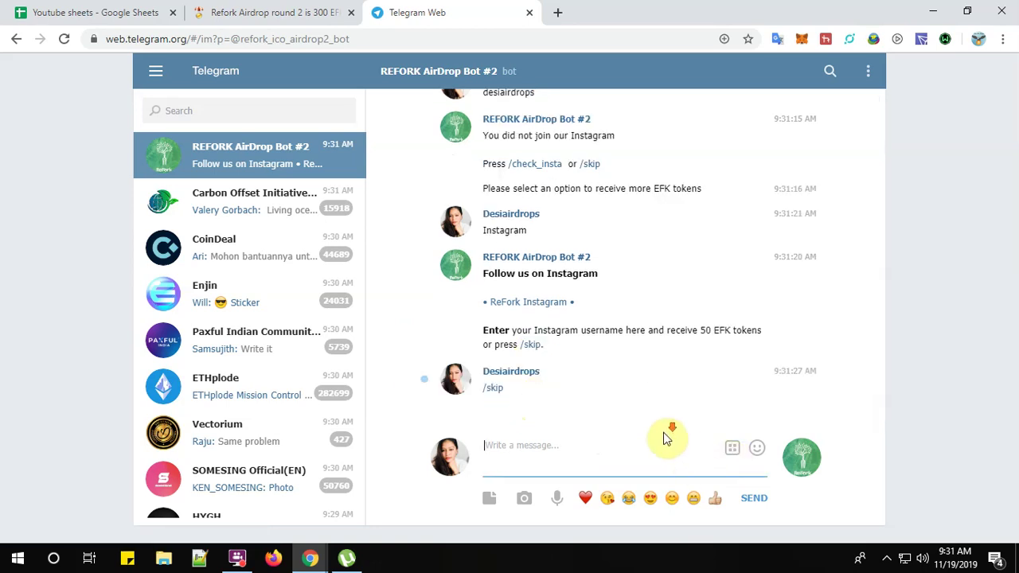
# - Reload, return to the bot's main menu, check the 250 EFK balance and request the referral link
pyautogui.click(64, 38)
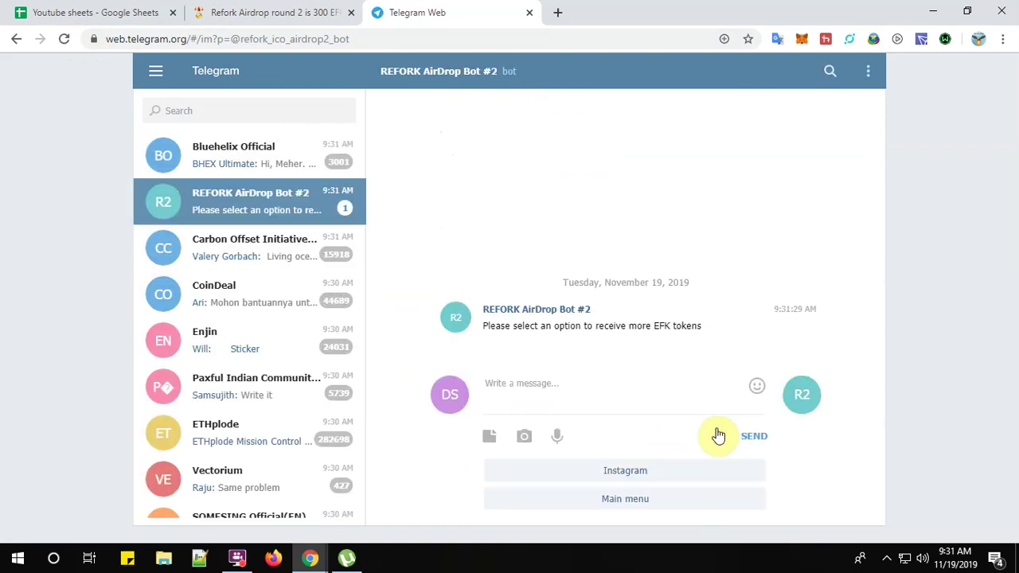
pyautogui.click(615, 499)
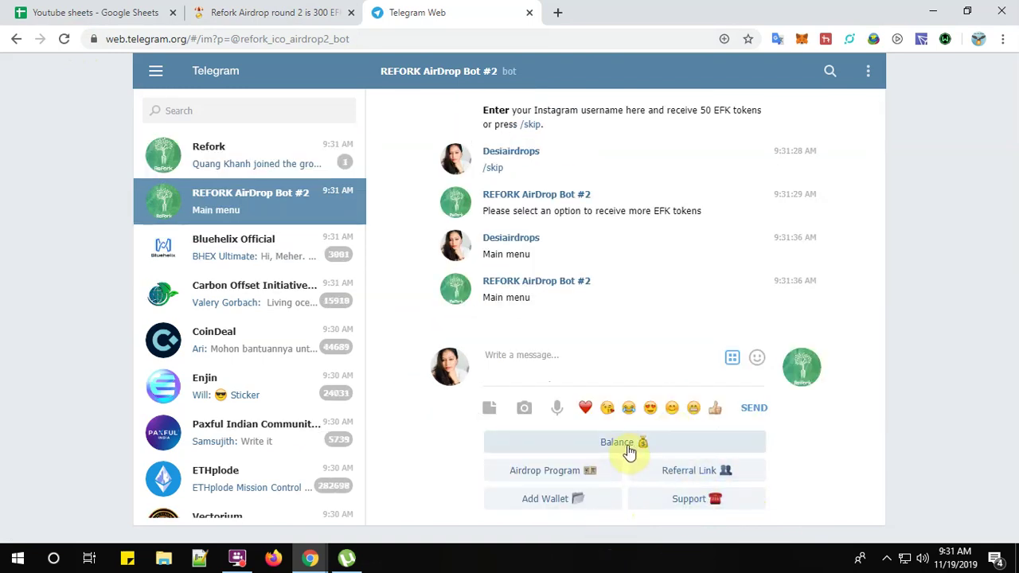
pyautogui.click(626, 451)
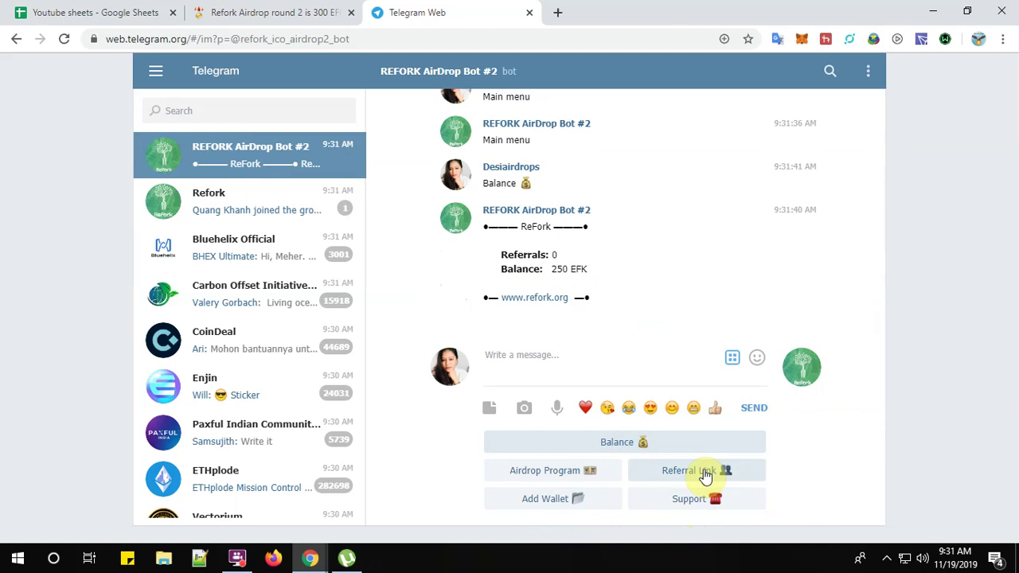
pyautogui.click(705, 475)
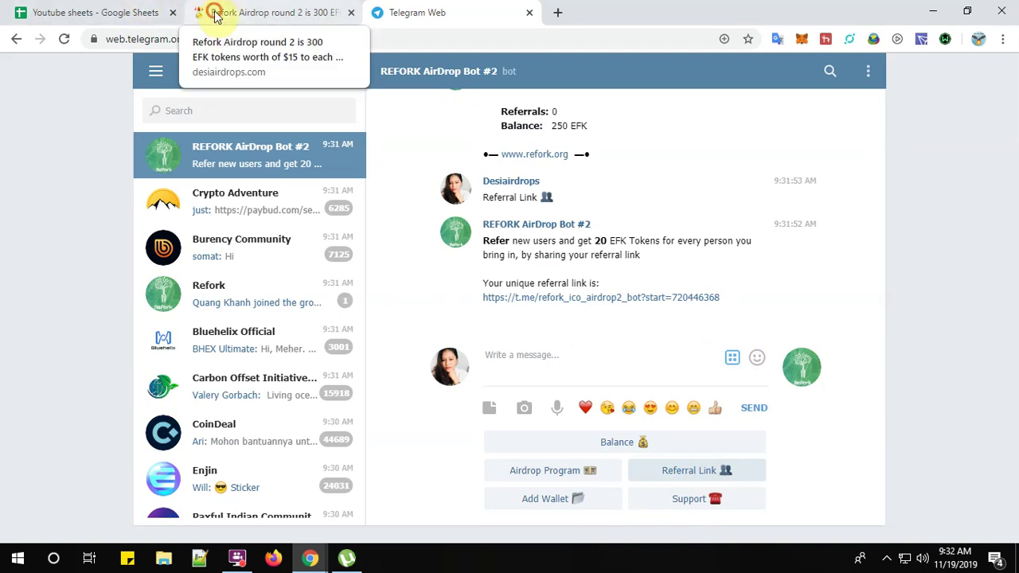
# - Go back to the Refork Airdrop round 2 article and scroll to the end of its task list
pyautogui.click(250, 12)
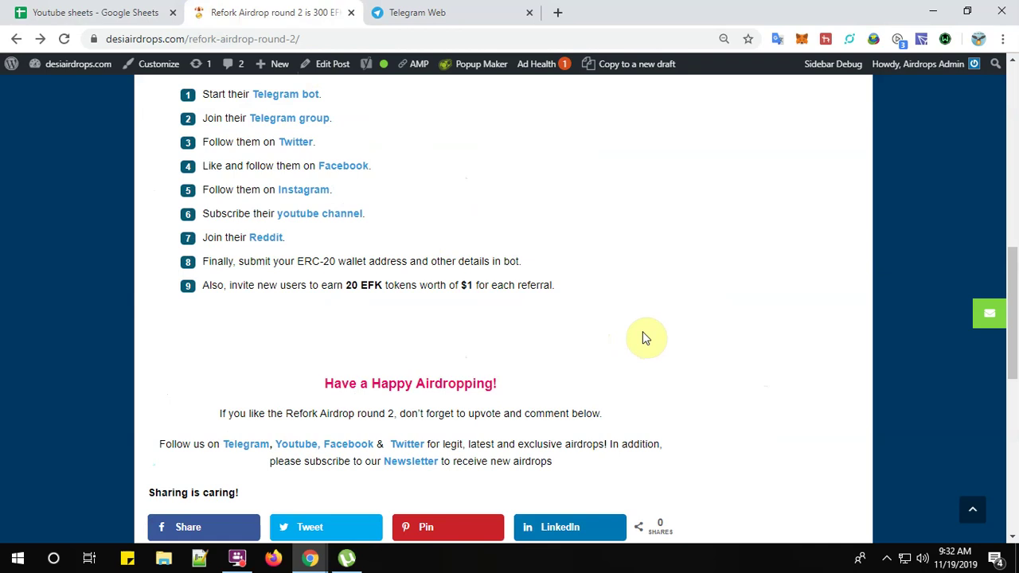
pyautogui.scroll(-1, 645, 335)
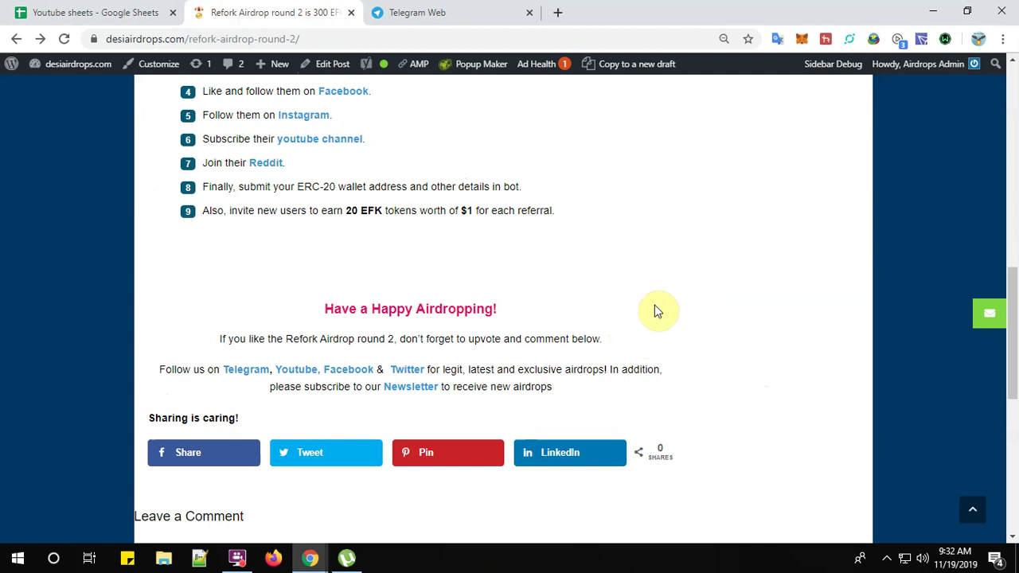